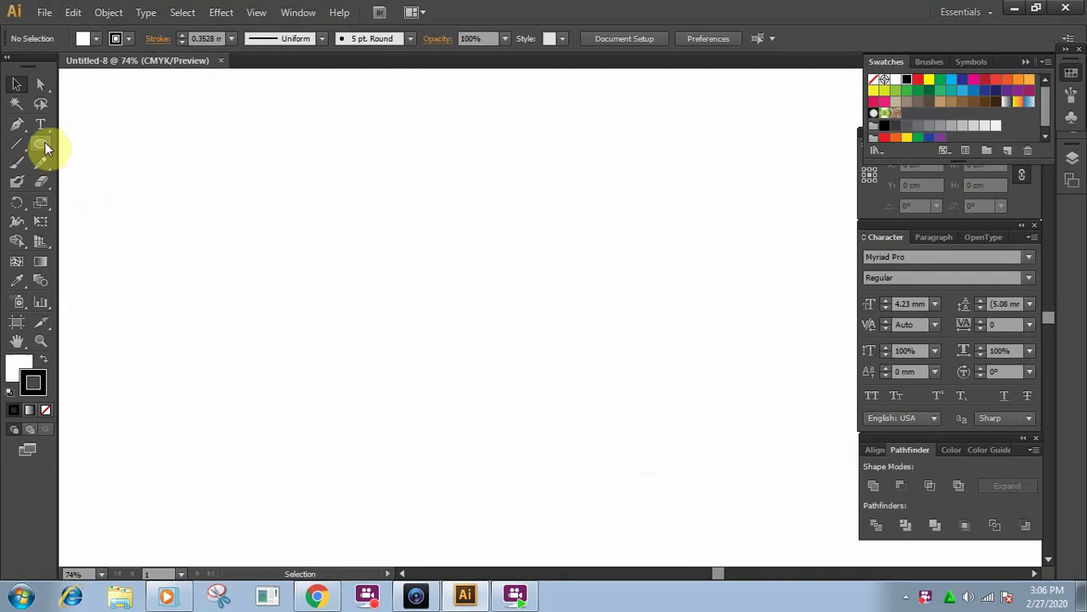
Draw a circle about 12 cm in diameter in the left half of the canvas.
{"action": "left_click", "coordinate": [45, 141]}
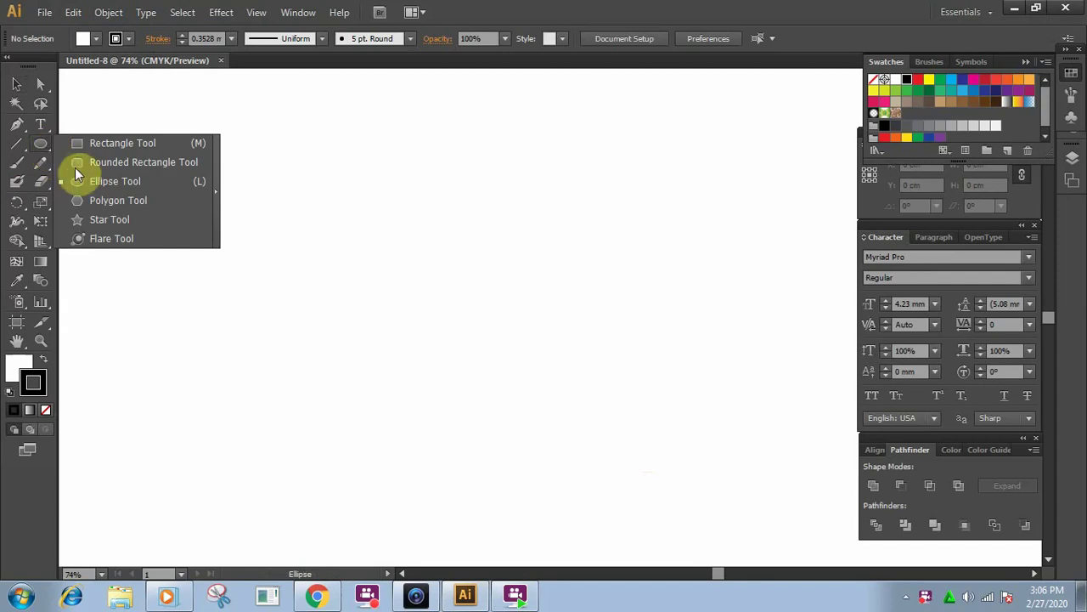
{"action": "left_click", "coordinate": [102, 179]}
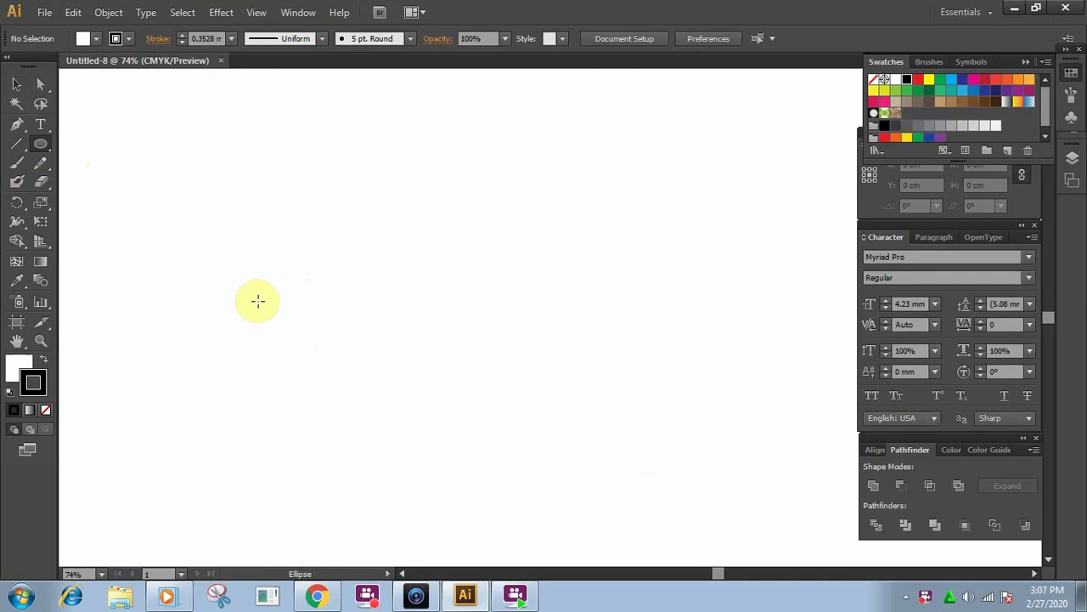
{"action": "left_click_drag", "start_coordinate": [261, 300], "coordinate": [161, 214]}
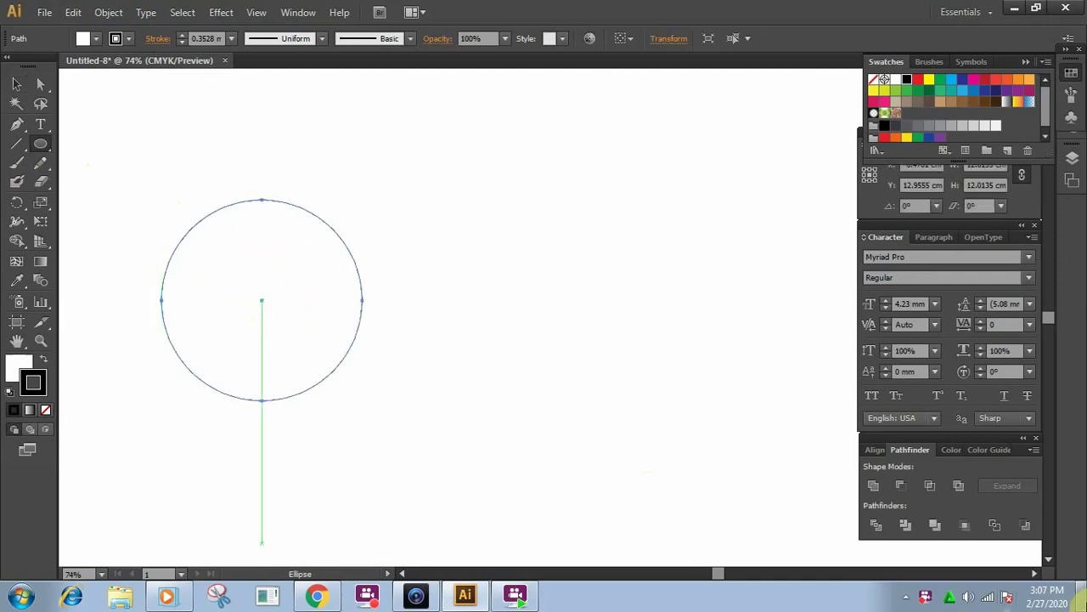
{"action": "left_click", "coordinate": [16, 84]}
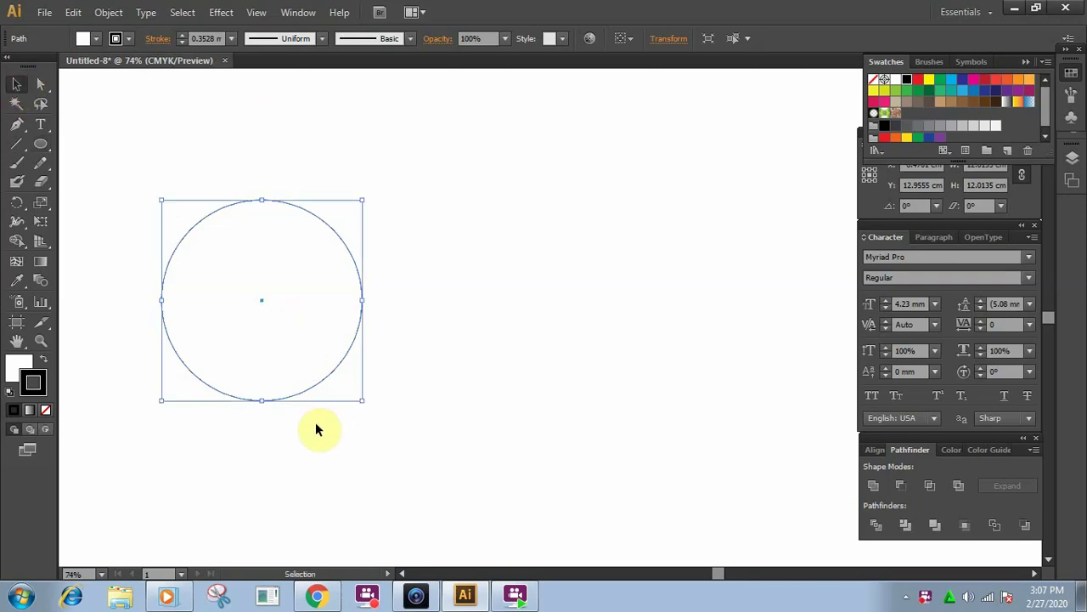
Remove the circle's fill and place a copy of it at the same height in the right half of the canvas.
{"action": "left_click", "coordinate": [19, 366]}
{"action": "left_click", "coordinate": [45, 409]}
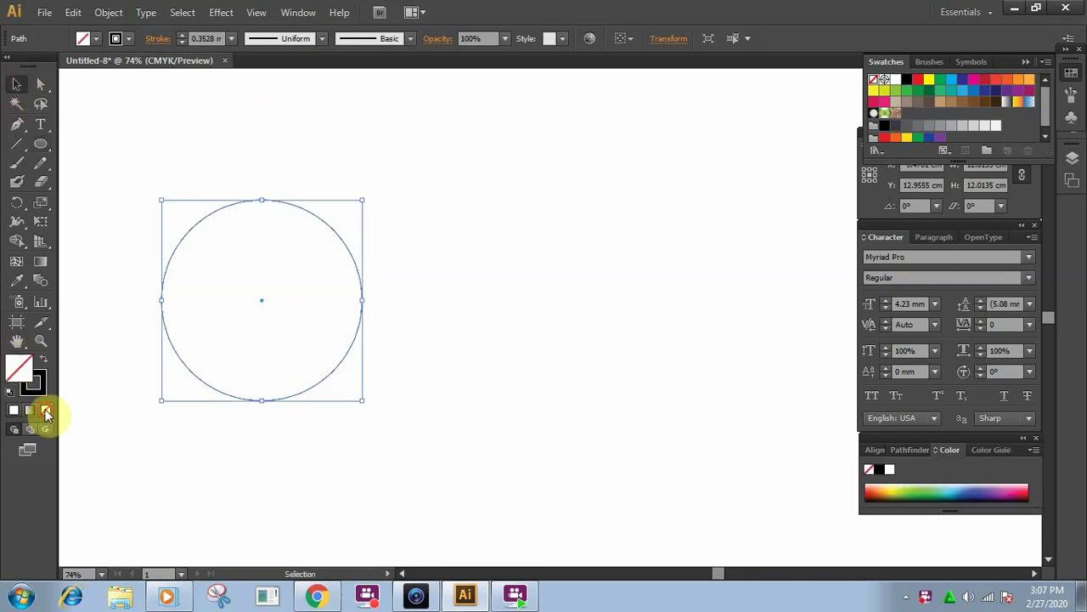
{"action": "left_click_drag", "start_coordinate": [273, 300], "coordinate": [672, 298]}
{"action": "left_click", "coordinate": [574, 150]}
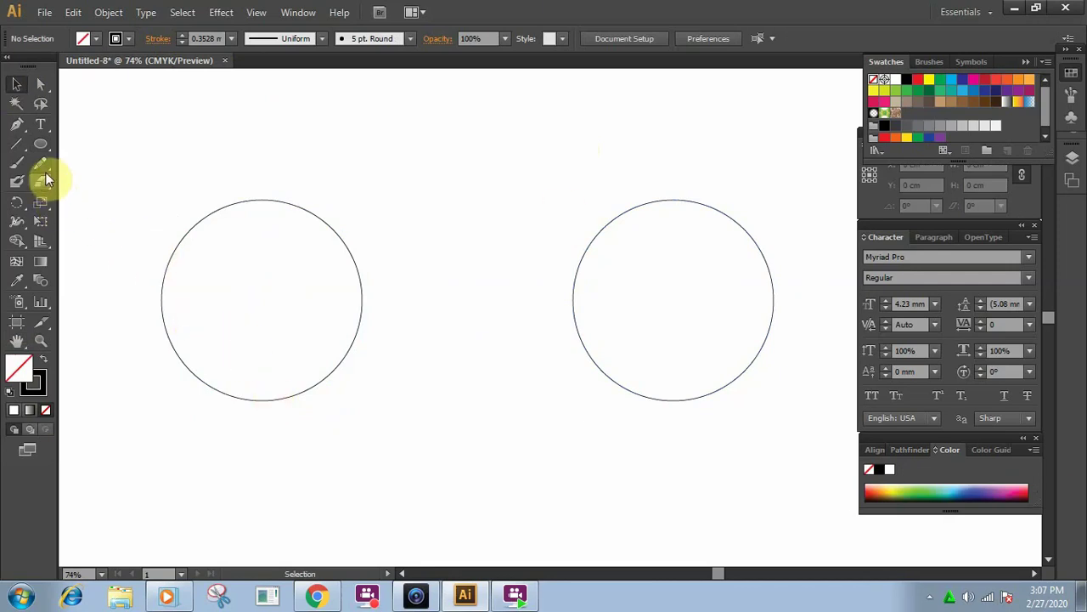
Draw an upright five-pointed star about 3.6 cm high between the two circles.
{"action": "left_click", "coordinate": [44, 142]}
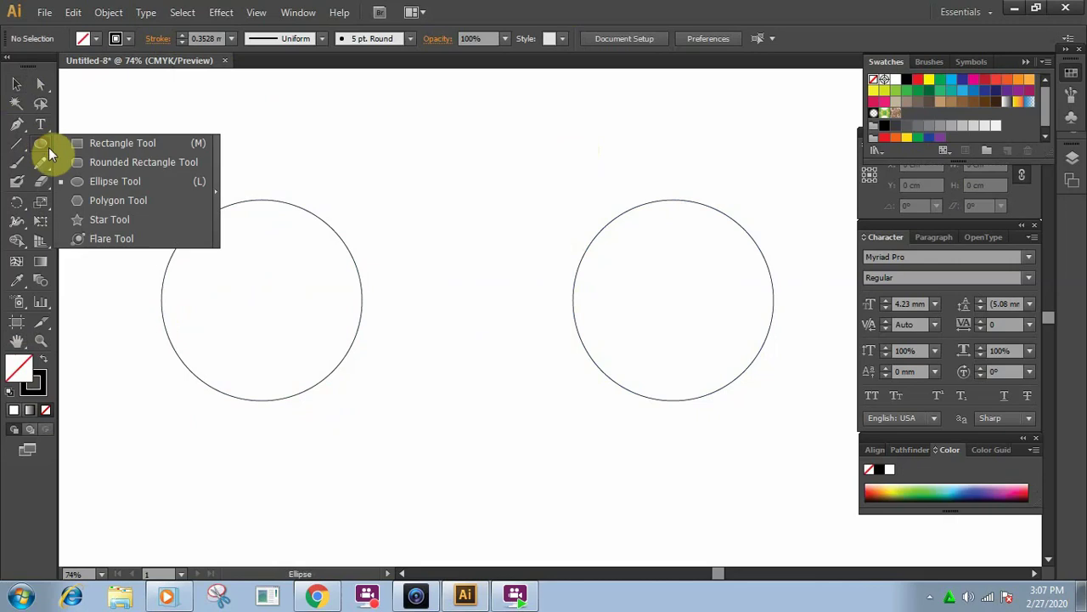
{"action": "left_click", "coordinate": [111, 220]}
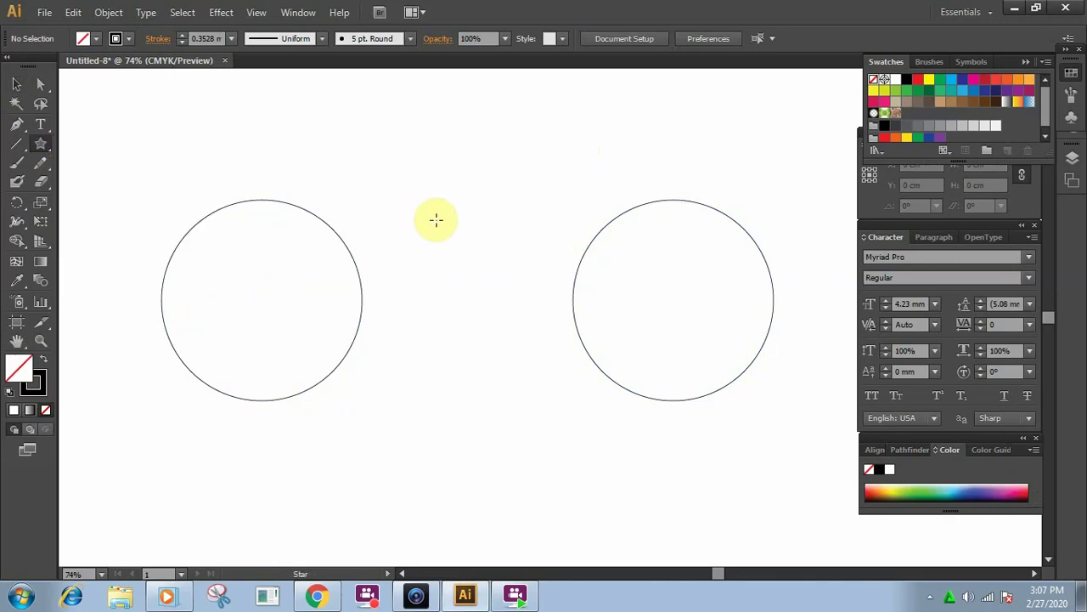
{"action": "left_click", "coordinate": [442, 220]}
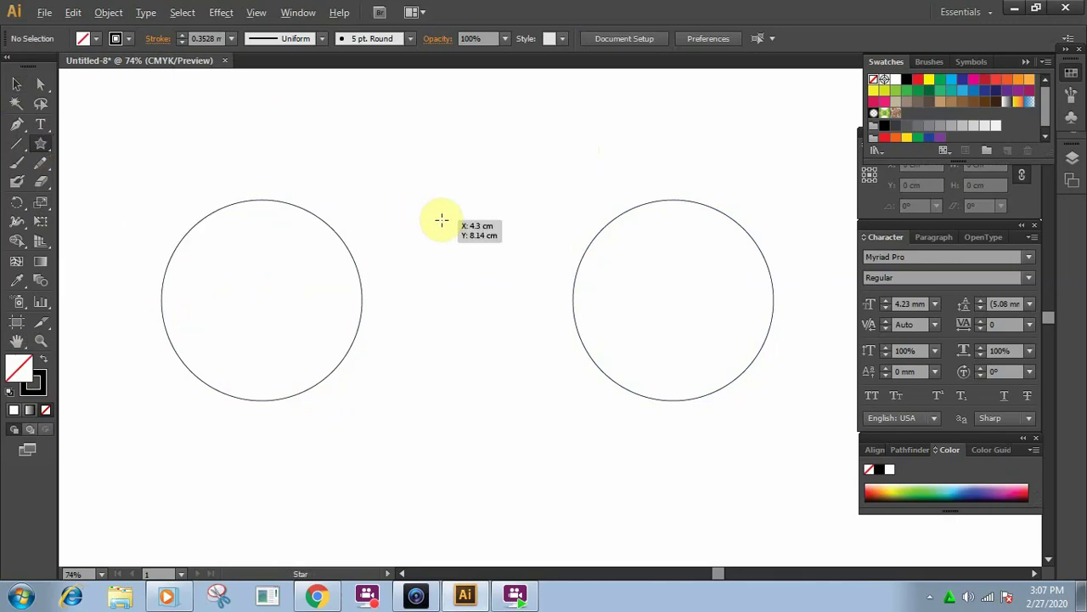
{"action": "left_click_drag", "start_coordinate": [442, 220], "coordinate": [466, 235]}
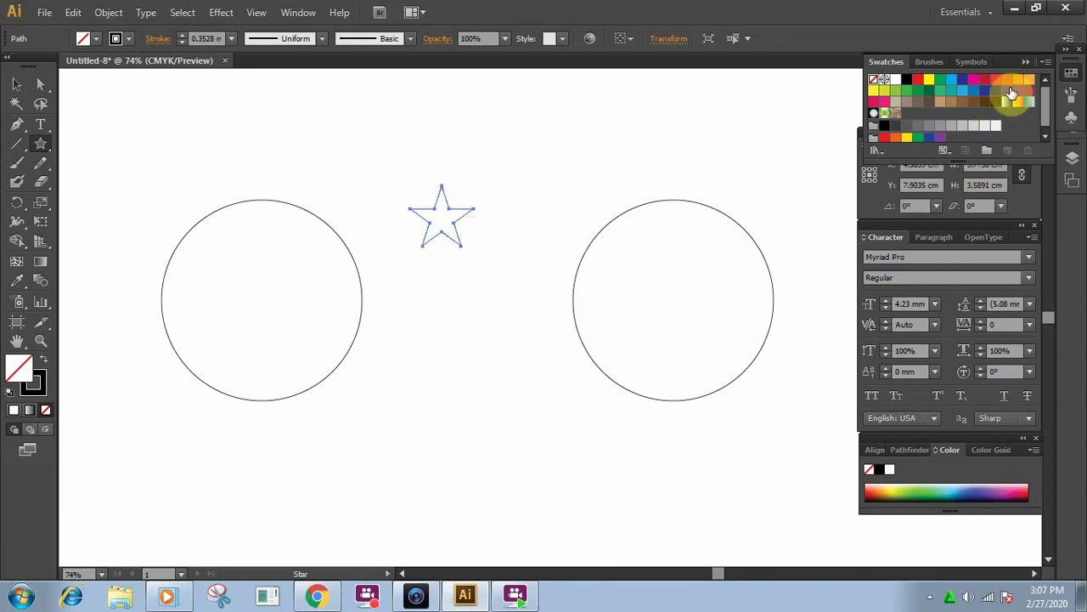
Fill the star with blue and remove its stroke.
{"action": "left_click", "coordinate": [975, 91]}
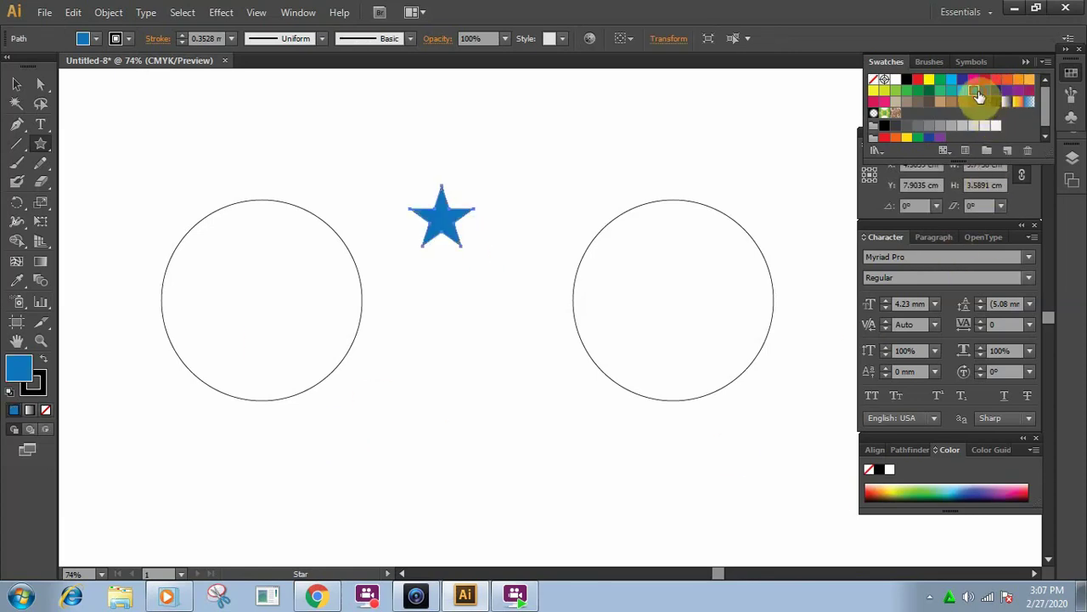
{"action": "left_click", "coordinate": [34, 387]}
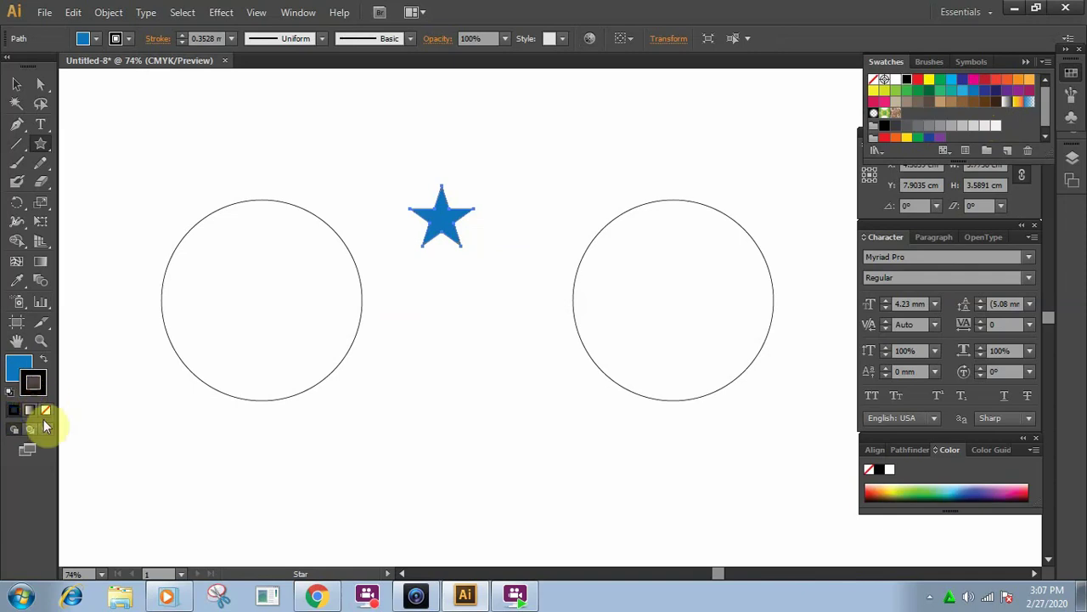
{"action": "left_click", "coordinate": [45, 411]}
{"action": "left_click", "coordinate": [17, 86]}
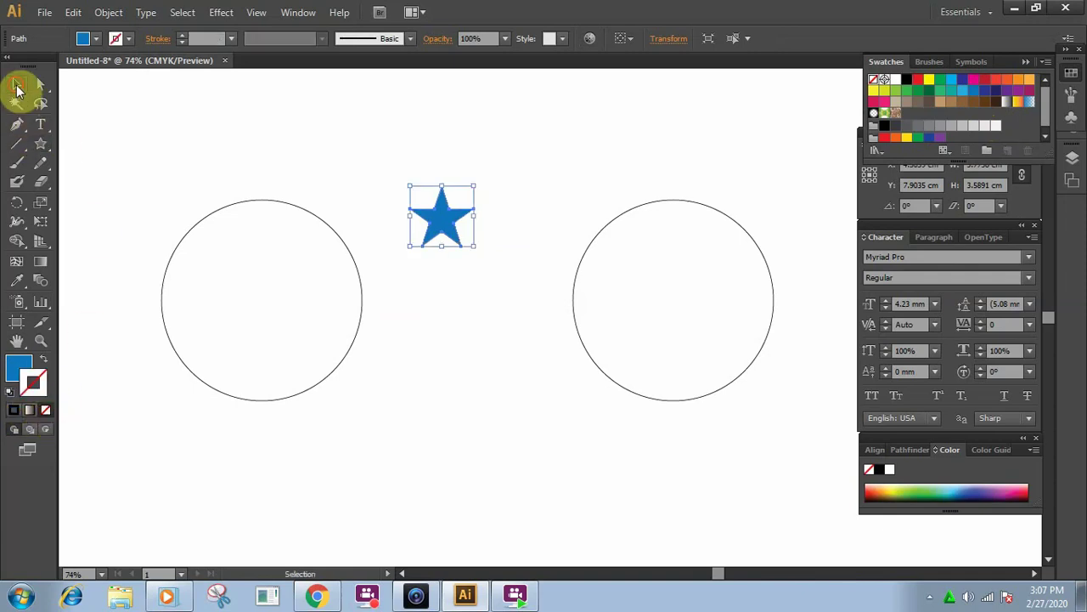
{"action": "left_click", "coordinate": [394, 168]}
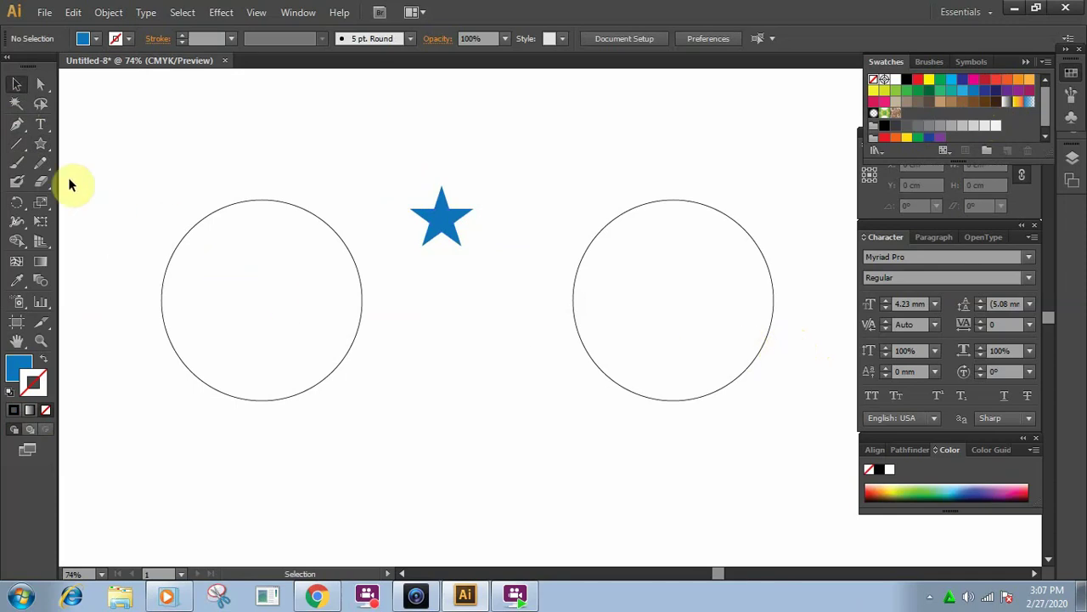
Draw a small blue circle about 3.7 cm in diameter above the right circle.
{"action": "left_click", "coordinate": [41, 144]}
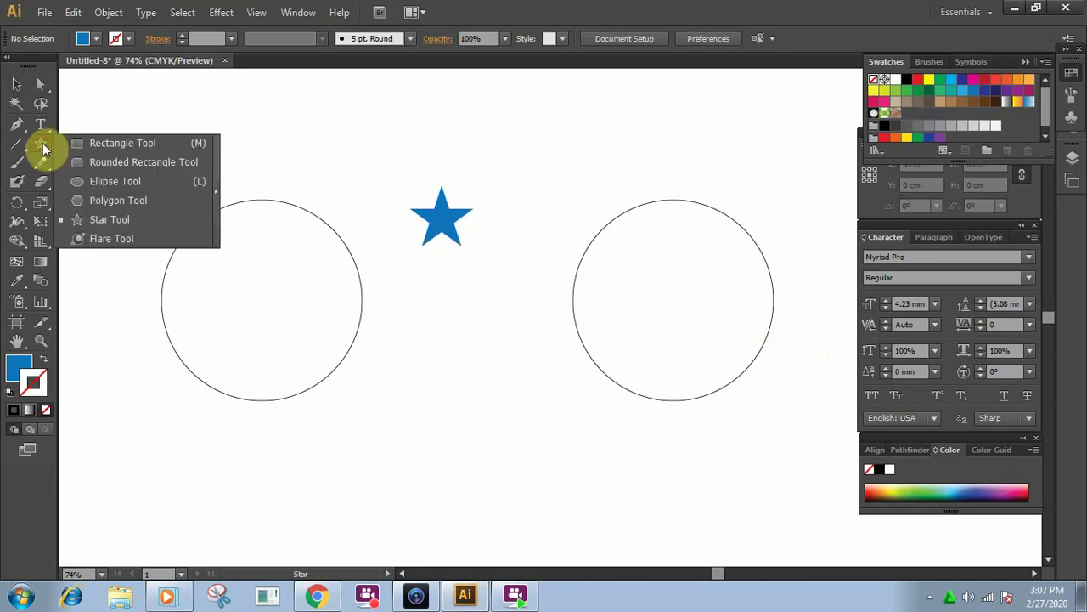
{"action": "left_click", "coordinate": [109, 181]}
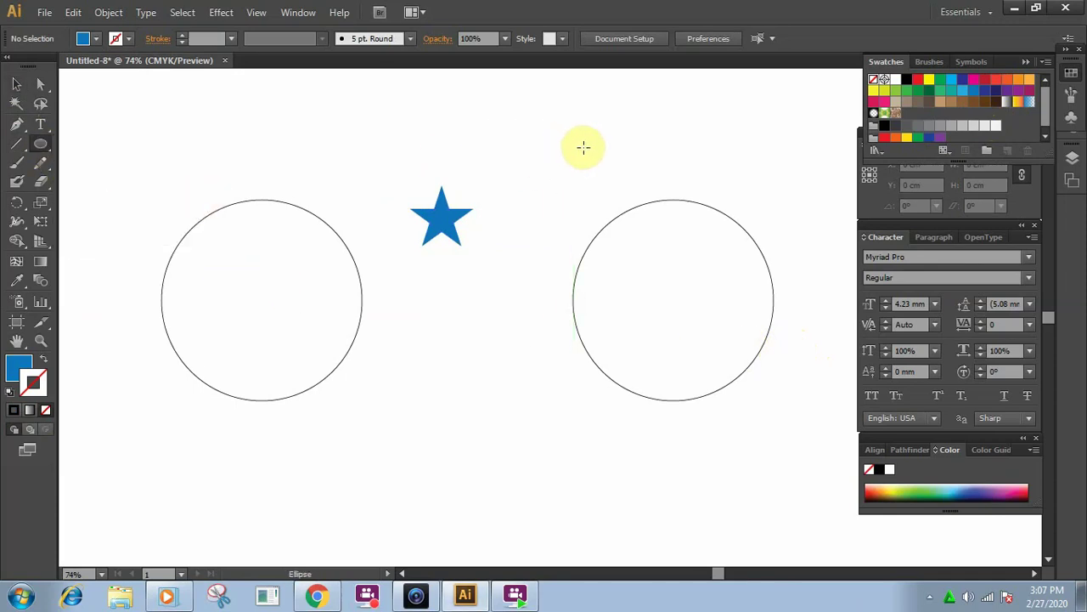
{"action": "left_click_drag", "start_coordinate": [597, 151], "coordinate": [628, 170]}
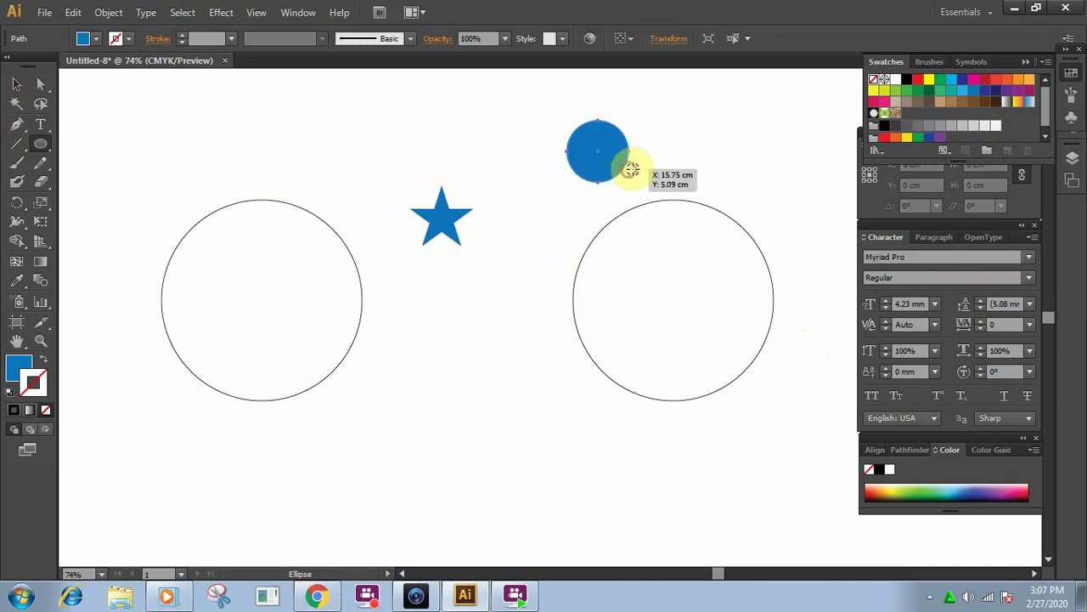
{"action": "left_click", "coordinate": [17, 81]}
{"action": "left_click", "coordinate": [704, 158]}
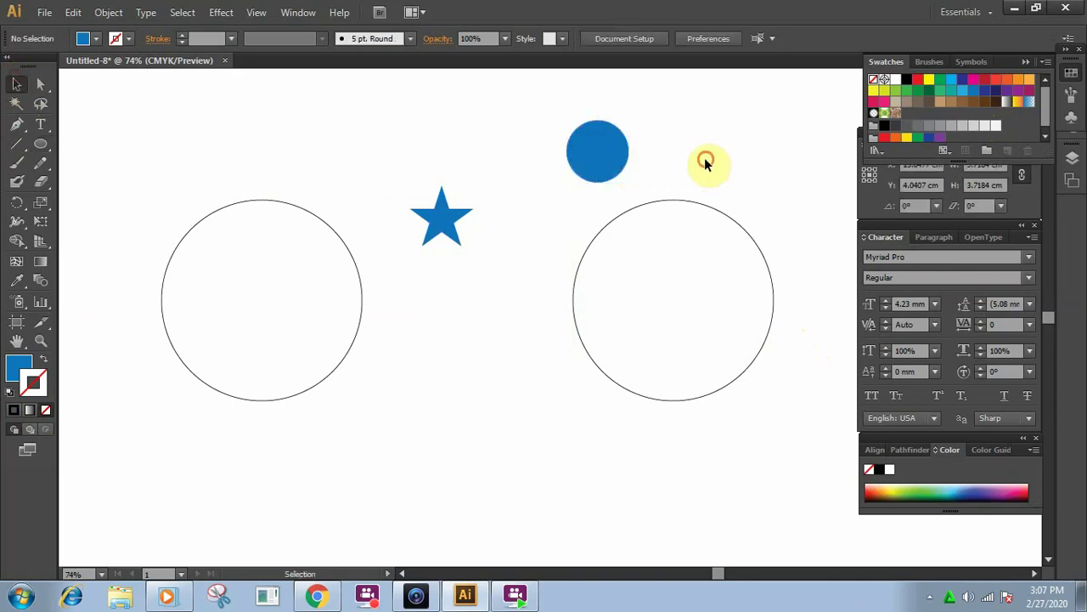
Duplicate the small blue circle sideways by half its width and intersect the two circles into a pointed leaf shape.
{"action": "left_click", "coordinate": [617, 161]}
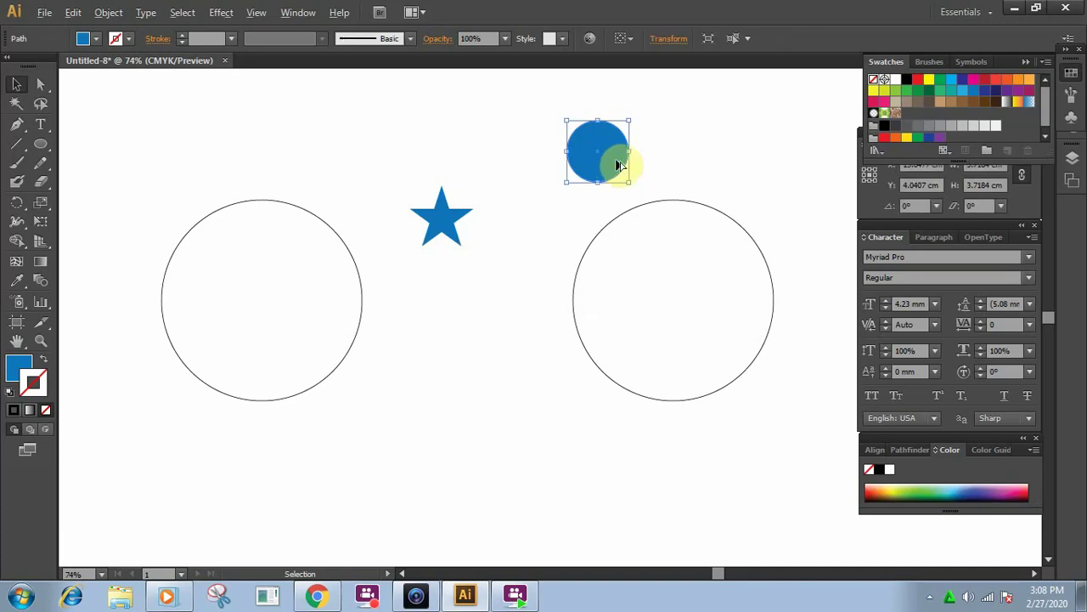
{"action": "left_click_drag", "start_coordinate": [620, 165], "coordinate": [648, 162]}
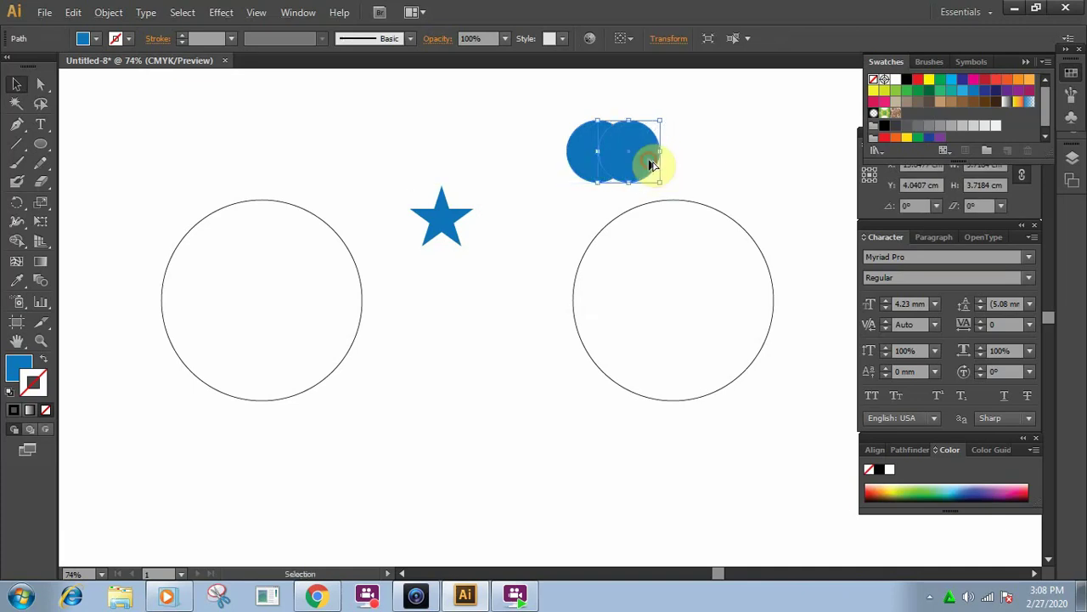
{"action": "left_click", "coordinate": [718, 126]}
{"action": "left_click_drag", "start_coordinate": [568, 91], "coordinate": [695, 185]}
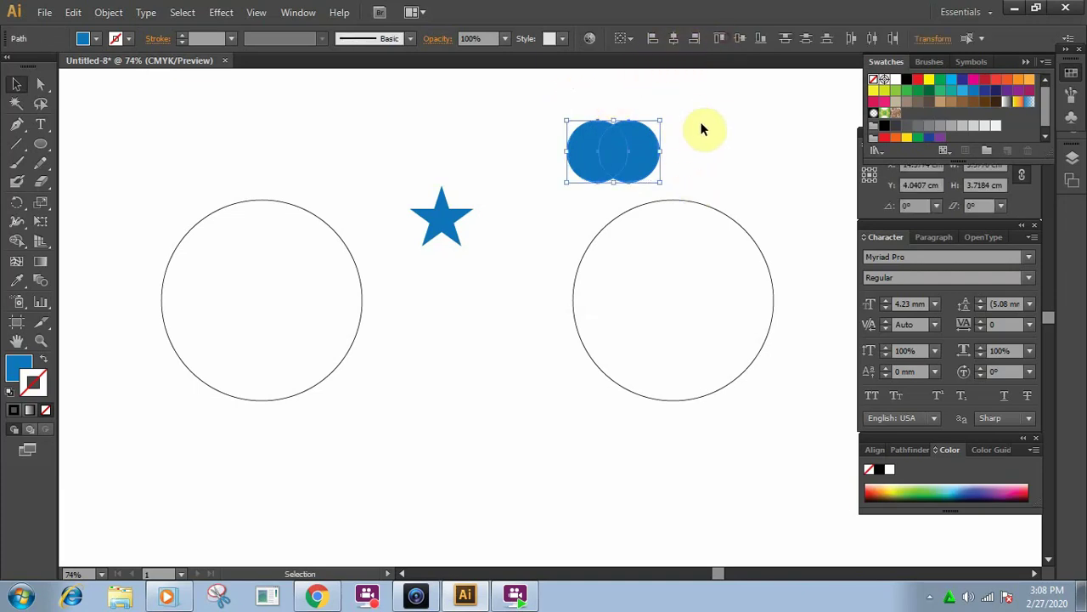
{"action": "left_click", "coordinate": [914, 450]}
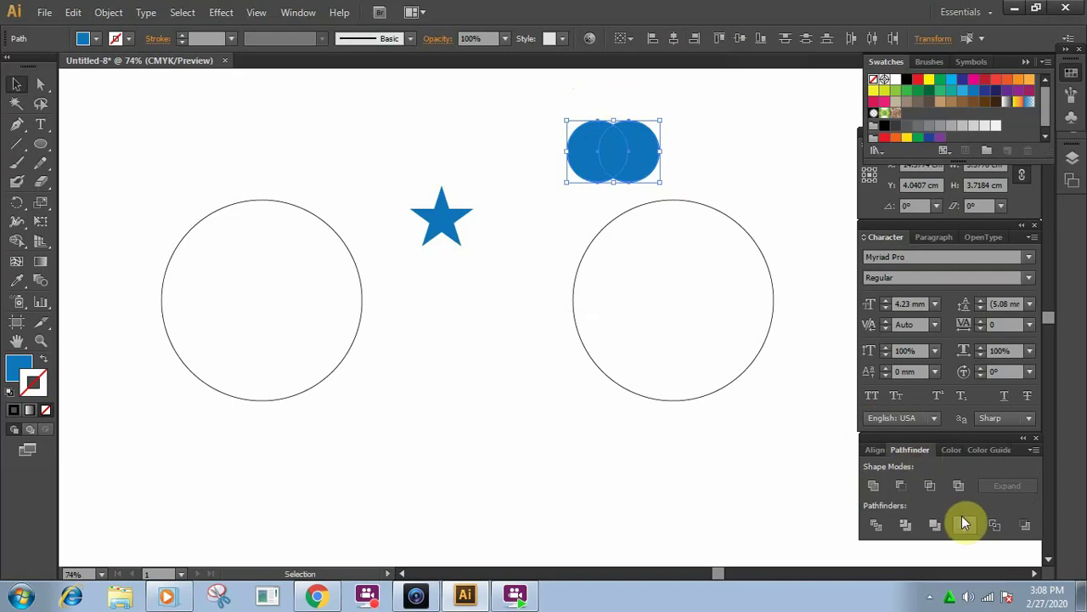
{"action": "left_click", "coordinate": [930, 487]}
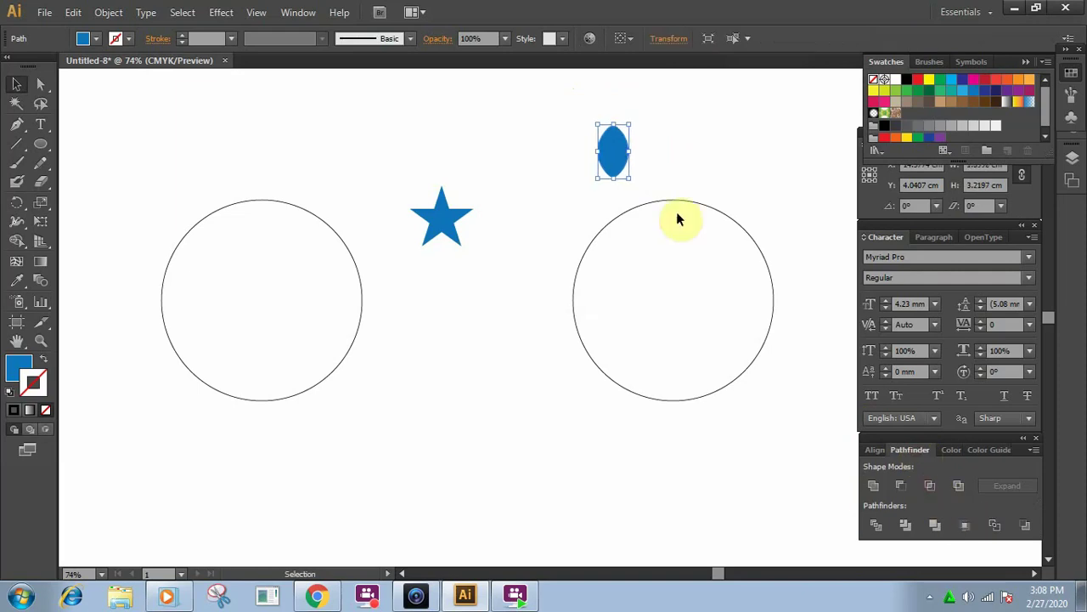
Enlarge the blue leaf shape from its centre to about 3.9 cm high.
{"action": "left_click", "coordinate": [675, 153]}
{"action": "left_click_drag", "start_coordinate": [565, 99], "coordinate": [631, 177]}
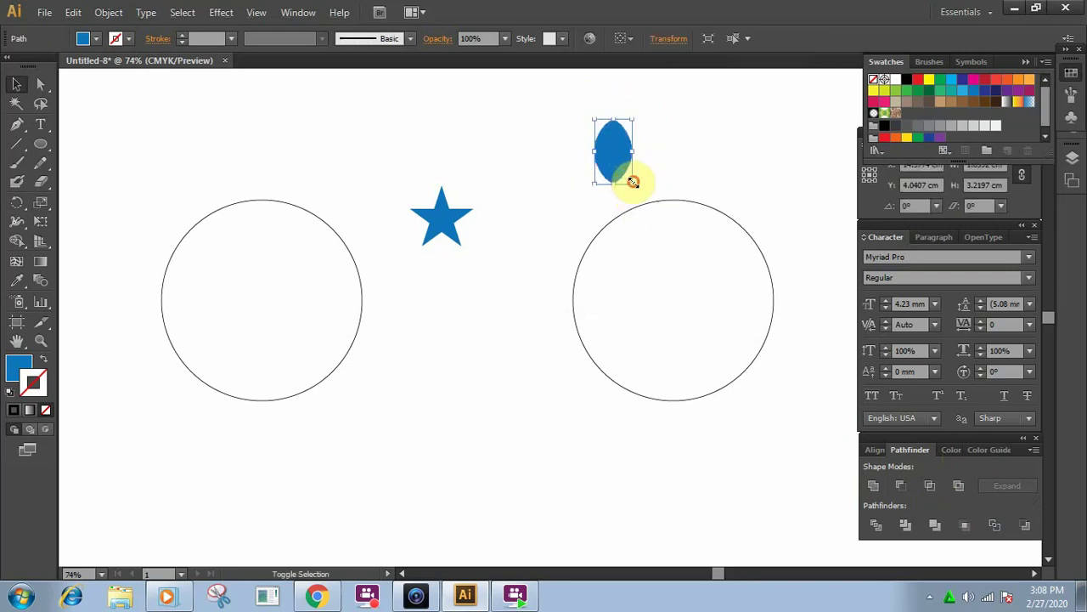
{"action": "left_click", "coordinate": [712, 161]}
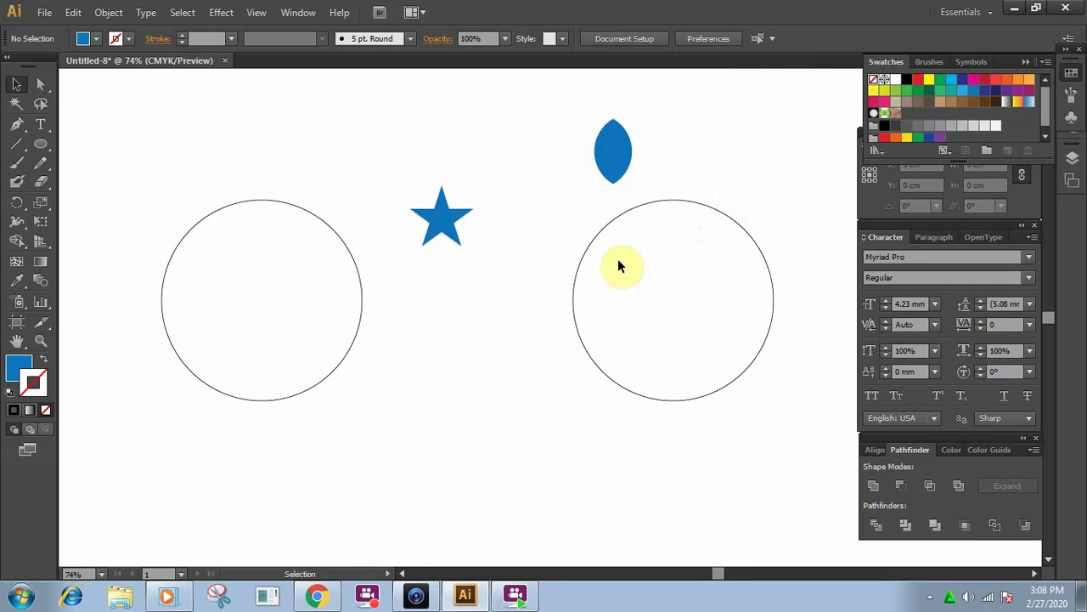
Place the star on the top of the left circle and copy both, rotated 30° around the circle's centre.
{"action": "left_click_drag", "start_coordinate": [434, 219], "coordinate": [259, 177]}
{"action": "left_click", "coordinate": [363, 150]}
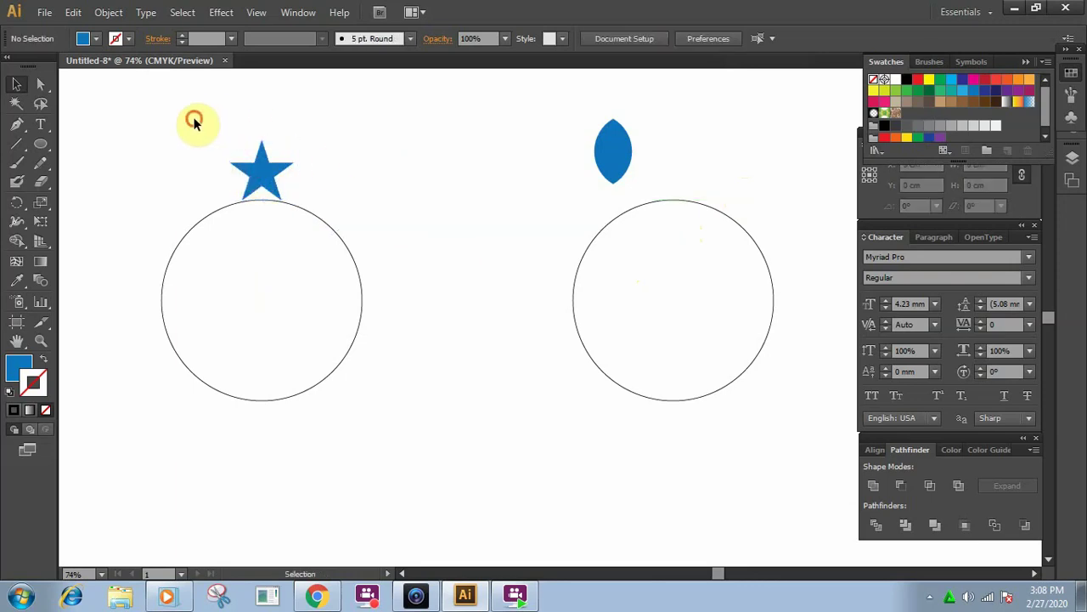
{"action": "left_click_drag", "start_coordinate": [194, 122], "coordinate": [269, 247]}
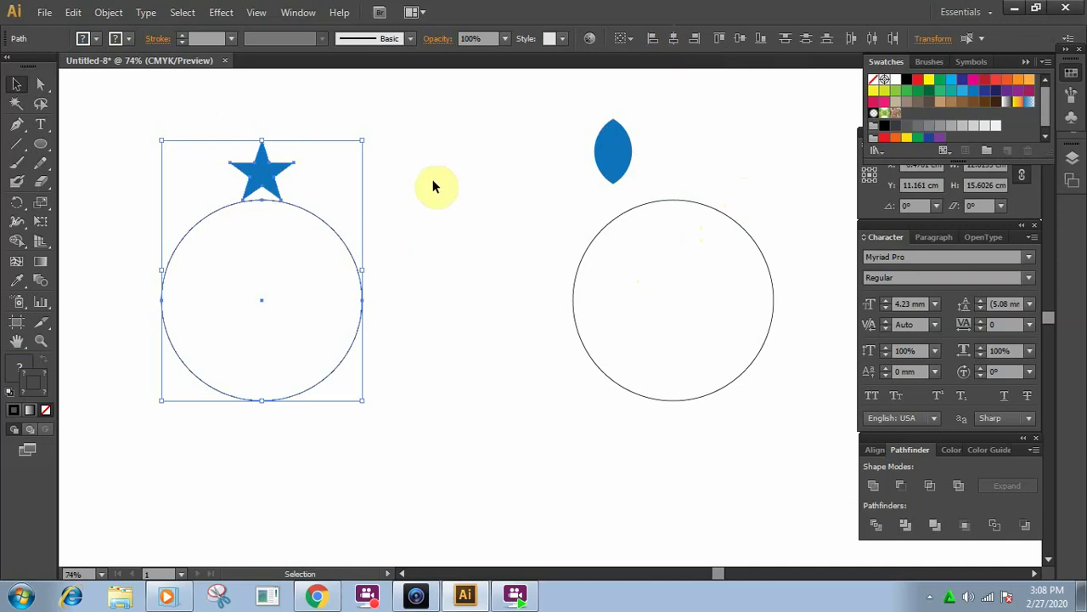
{"action": "left_click", "coordinate": [17, 204]}
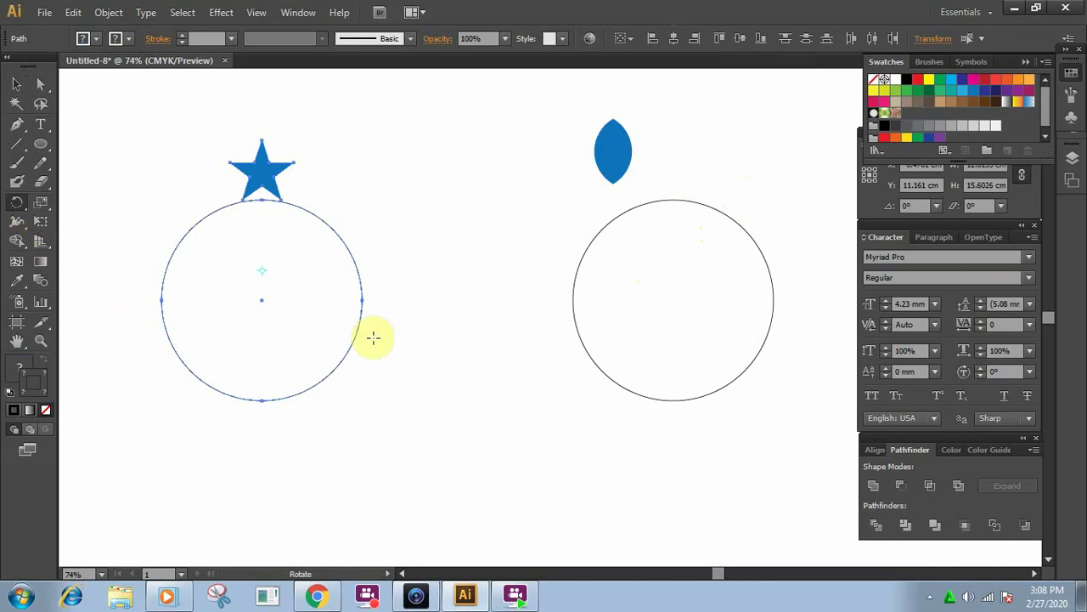
{"action": "left_click", "coordinate": [261, 300], "text": "alt"}
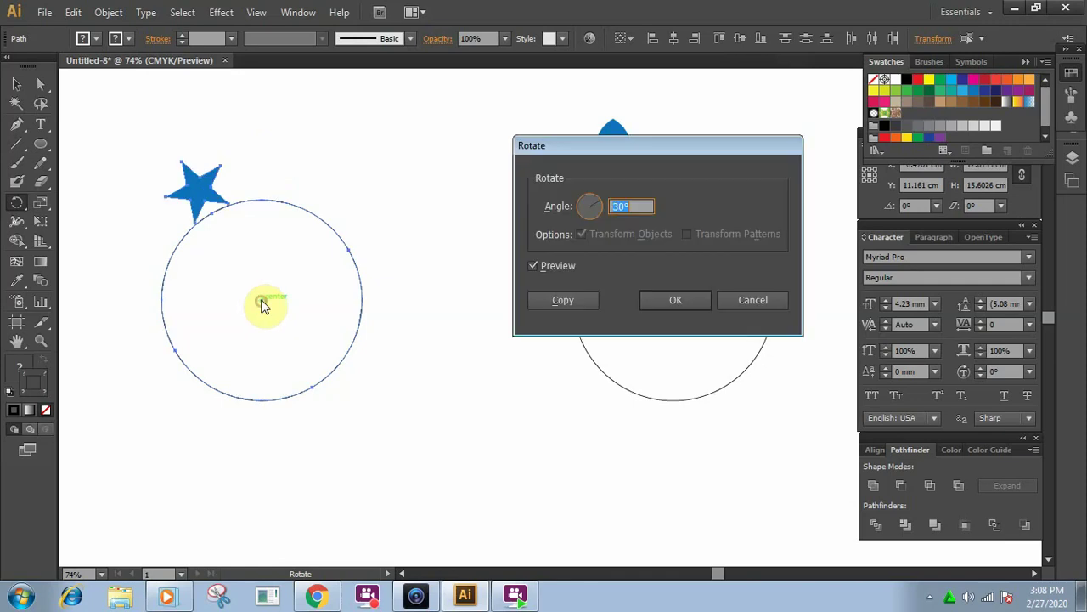
{"action": "left_click", "coordinate": [562, 300]}
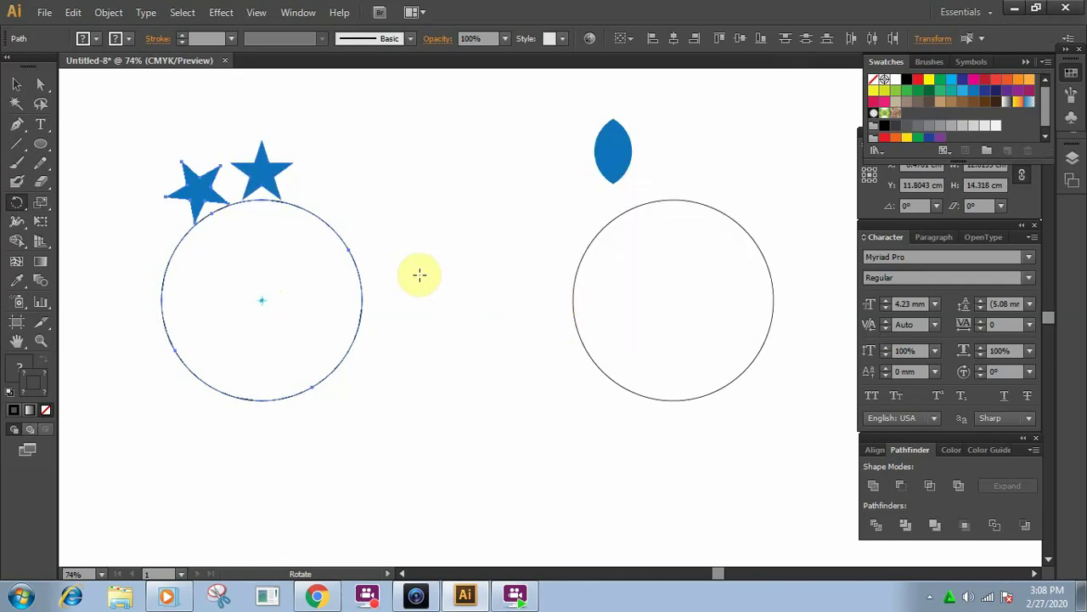
Repeat the 30° rotated copy ten more times so that twelve stars ring the left circle.
{"action": "key", "text": "v"}
{"action": "key", "text": "ctrl+d"}
{"action": "key", "text": "ctrl+d"}
{"action": "key", "text": "ctrl+d"}
{"action": "key", "text": "ctrl+d"}
{"action": "key", "text": "ctrl+d"}
{"action": "key", "text": "ctrl+d"}
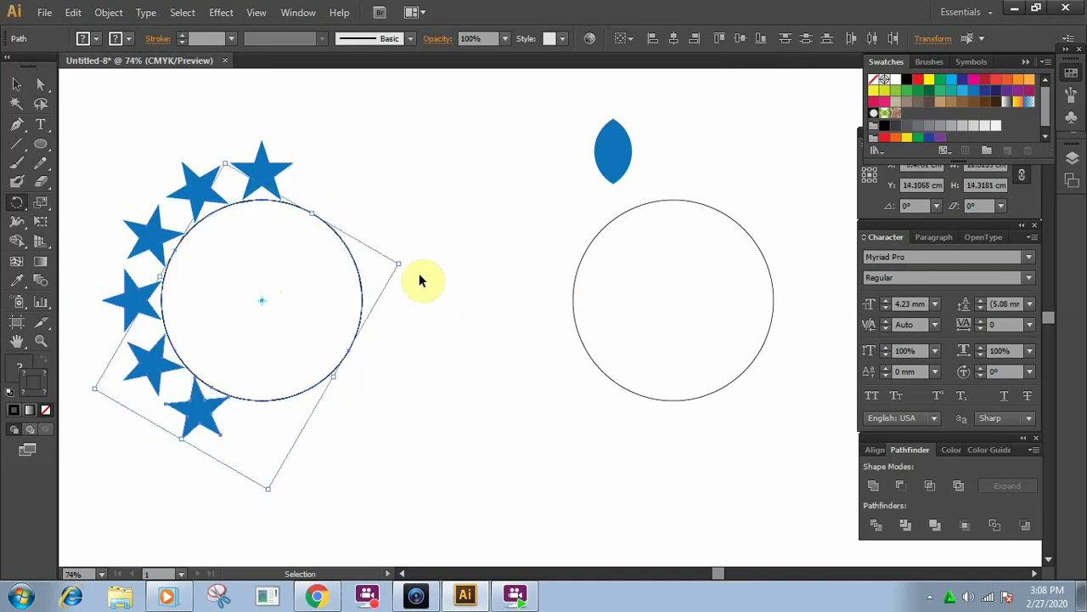
{"action": "key", "text": "ctrl+d"}
{"action": "key", "text": "ctrl+d"}
{"action": "key", "text": "ctrl+d"}
{"action": "key", "text": "ctrl+d"}
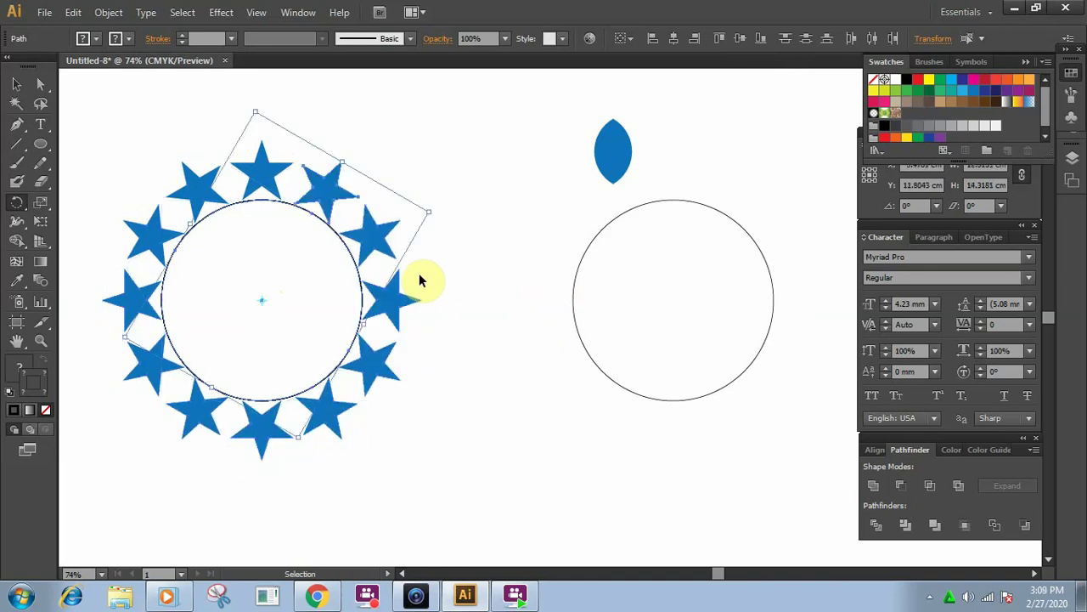
{"action": "key", "text": "r"}
{"action": "left_click", "coordinate": [17, 83]}
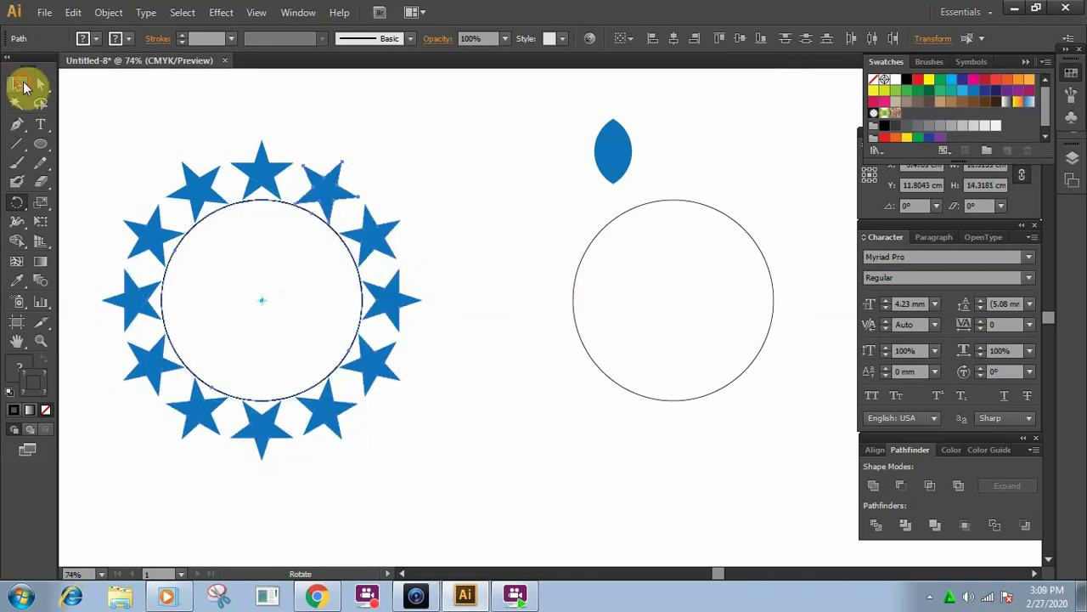
{"action": "left_click", "coordinate": [397, 123]}
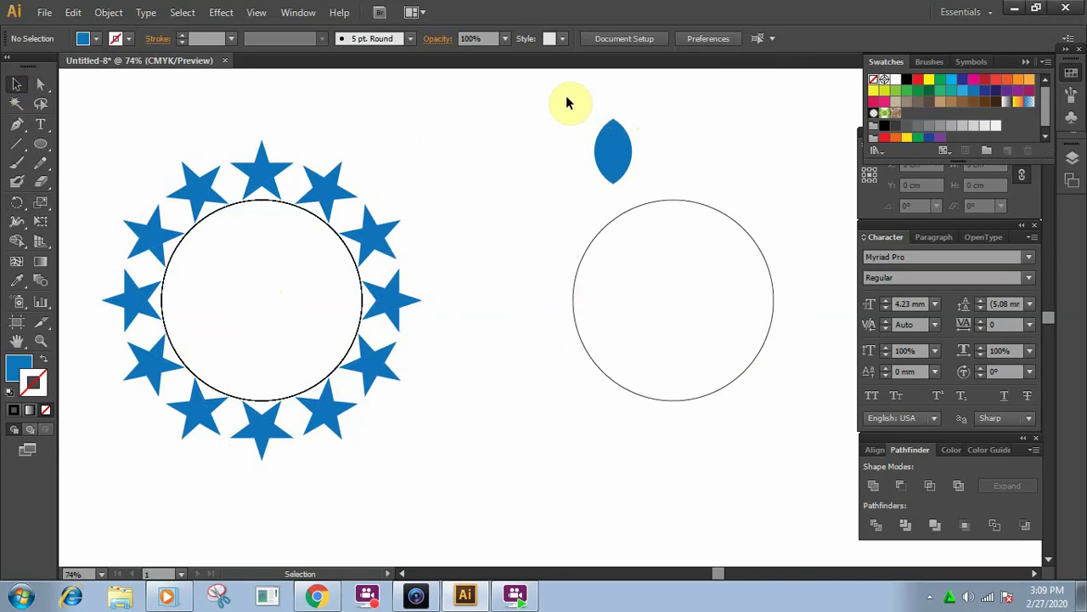
Recolour the blue leaf shape with a dark magenta fill and no outline.
{"action": "left_click_drag", "start_coordinate": [562, 100], "coordinate": [664, 199]}
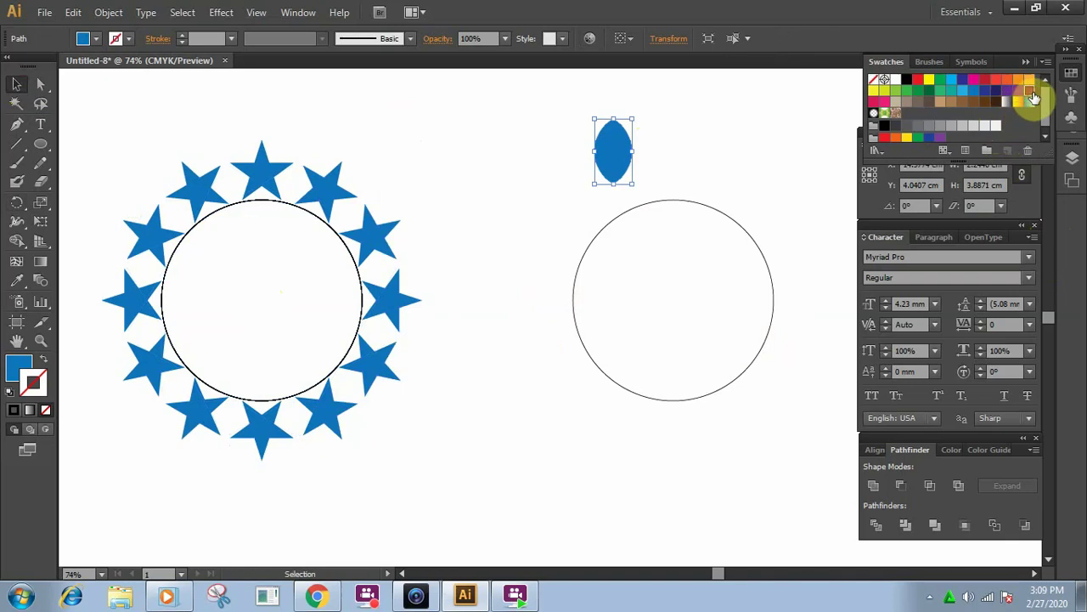
{"action": "left_click_drag", "start_coordinate": [1033, 98], "coordinate": [624, 158]}
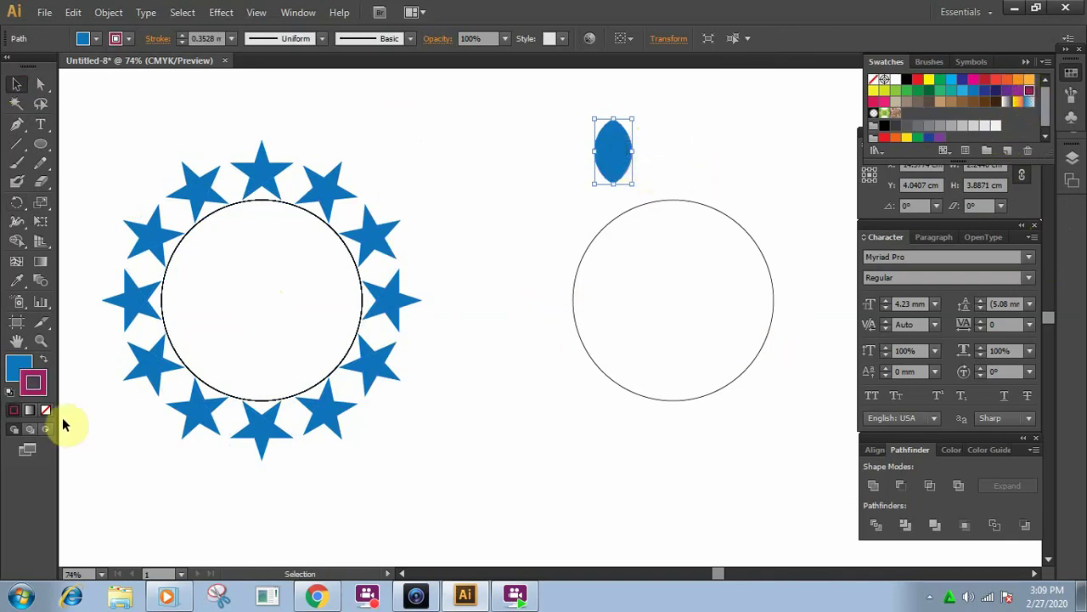
{"action": "left_click", "coordinate": [43, 360]}
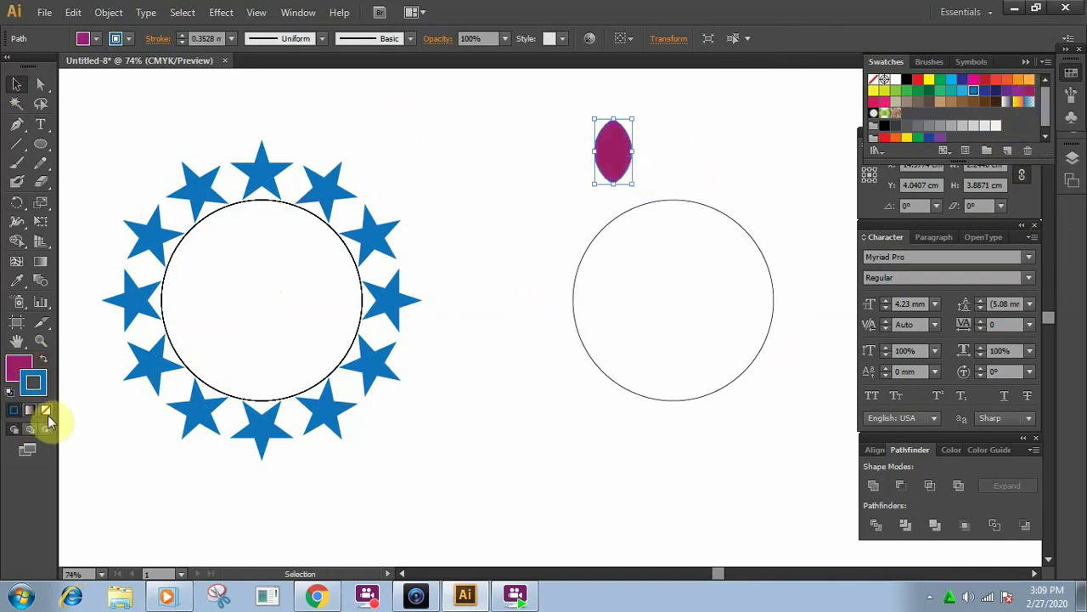
{"action": "left_click", "coordinate": [45, 410]}
{"action": "left_click", "coordinate": [555, 250]}
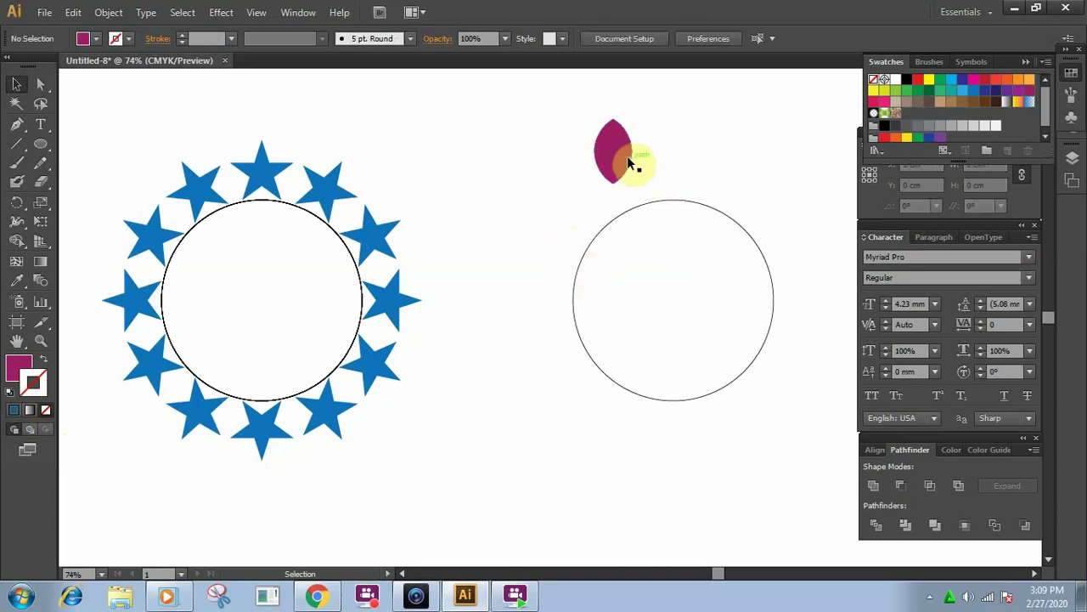
Move the magenta leaf onto the top of the right circle, centred with its lower tip touching the outline.
{"action": "left_click_drag", "start_coordinate": [619, 162], "coordinate": [682, 176]}
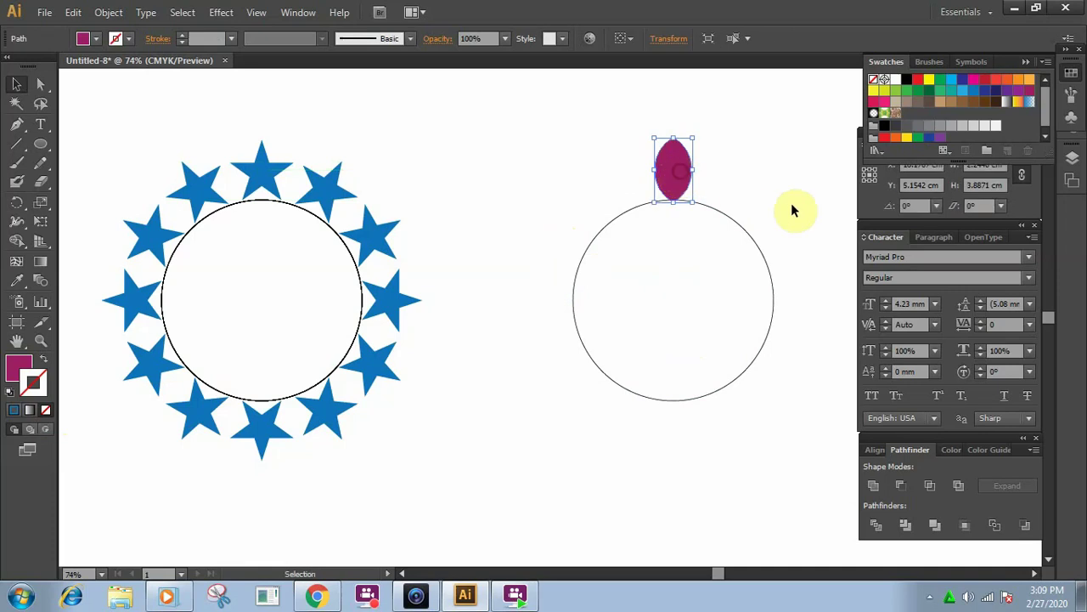
{"action": "left_click_drag", "start_coordinate": [604, 139], "coordinate": [682, 293]}
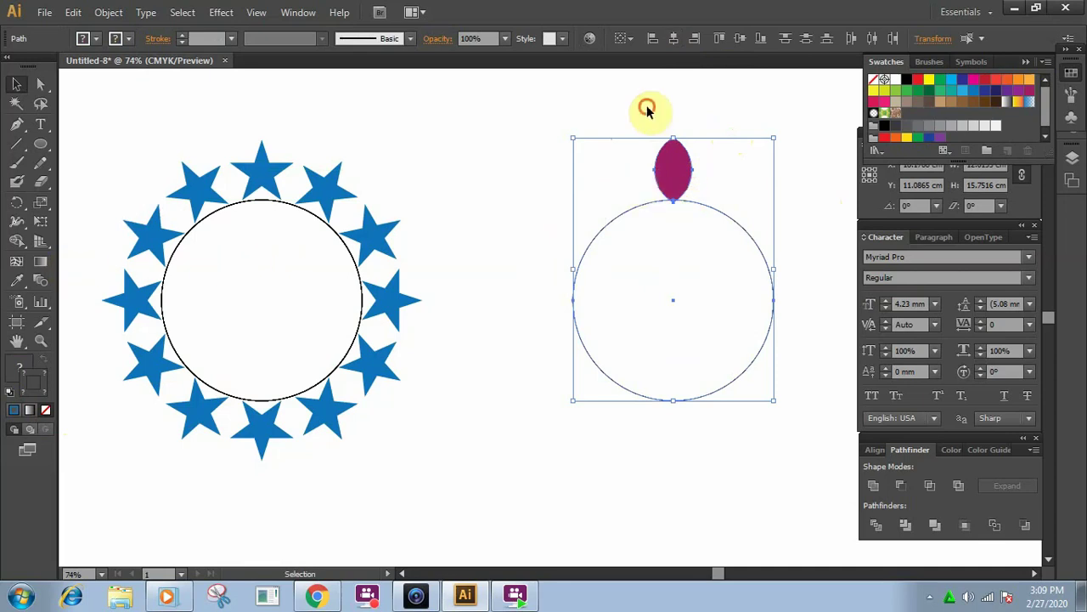
{"action": "left_click", "coordinate": [600, 107]}
{"action": "left_click_drag", "start_coordinate": [602, 107], "coordinate": [736, 187]}
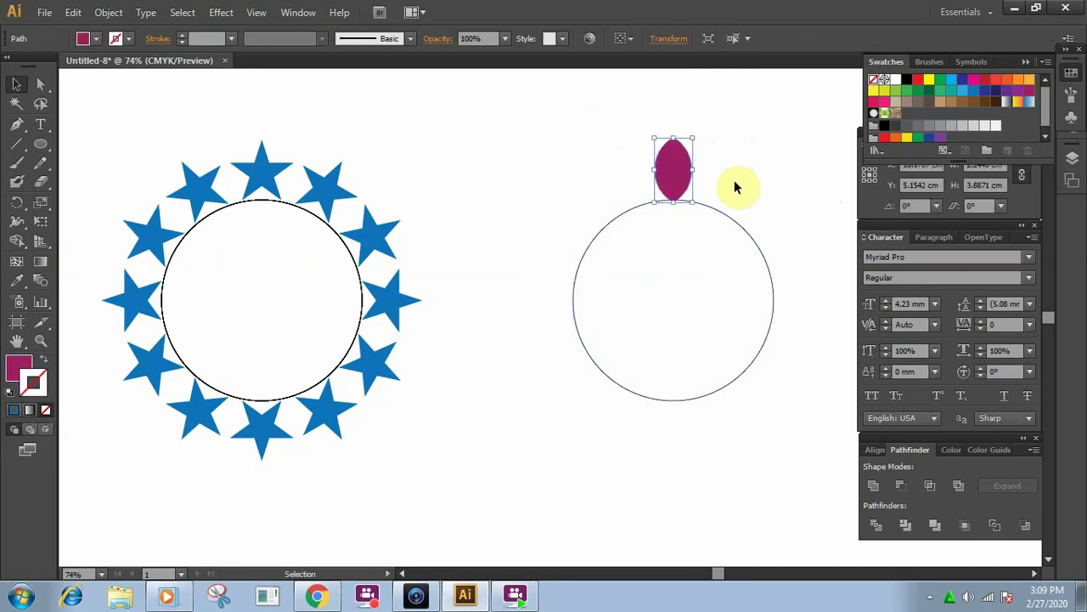
{"action": "left_click", "coordinate": [737, 188]}
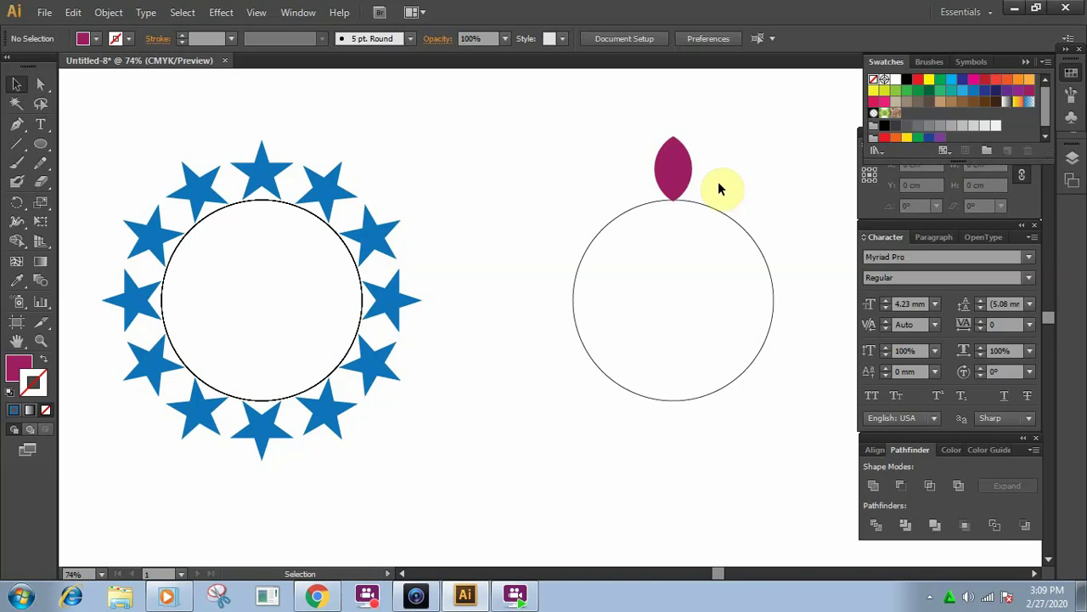
{"action": "left_click_drag", "start_coordinate": [649, 135], "coordinate": [695, 160]}
{"action": "left_click", "coordinate": [760, 181]}
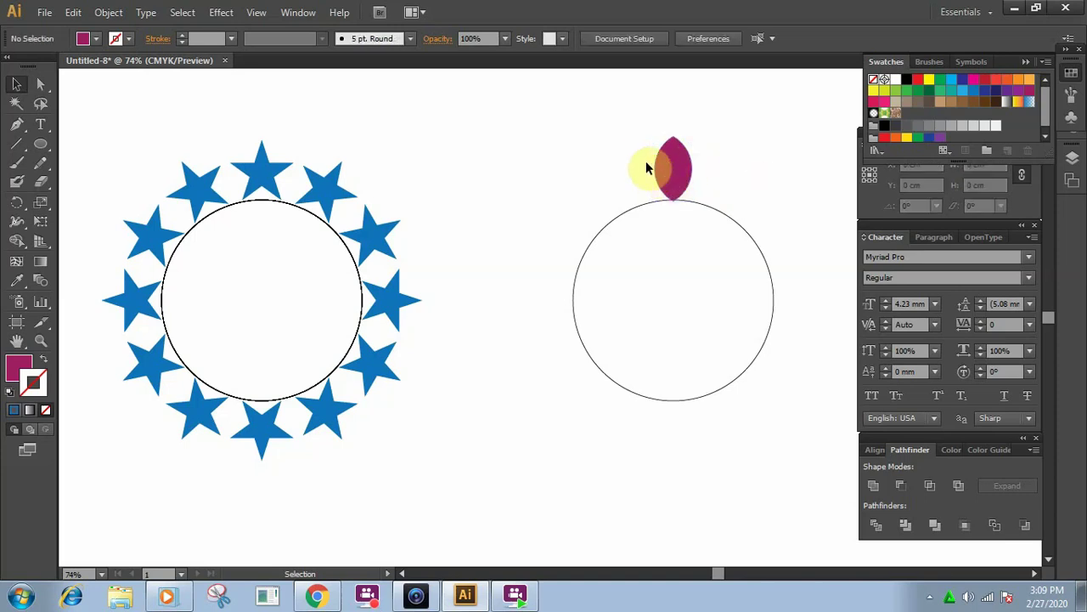
Copy the leaf and the right circle together, rotated 30° around the circle's centre.
{"action": "left_click_drag", "start_coordinate": [628, 146], "coordinate": [751, 289]}
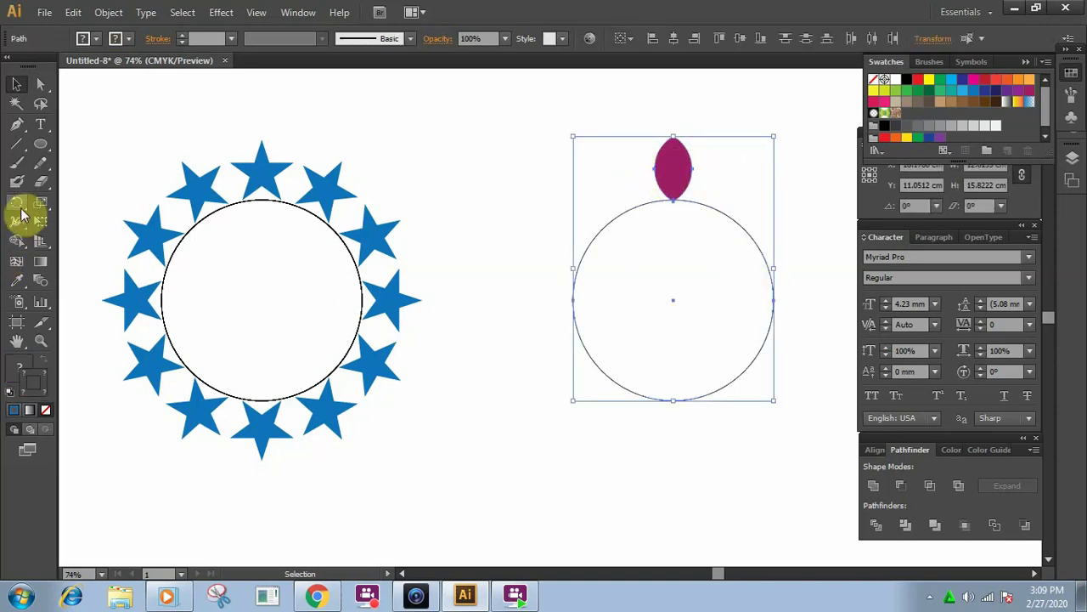
{"action": "left_click", "coordinate": [20, 205]}
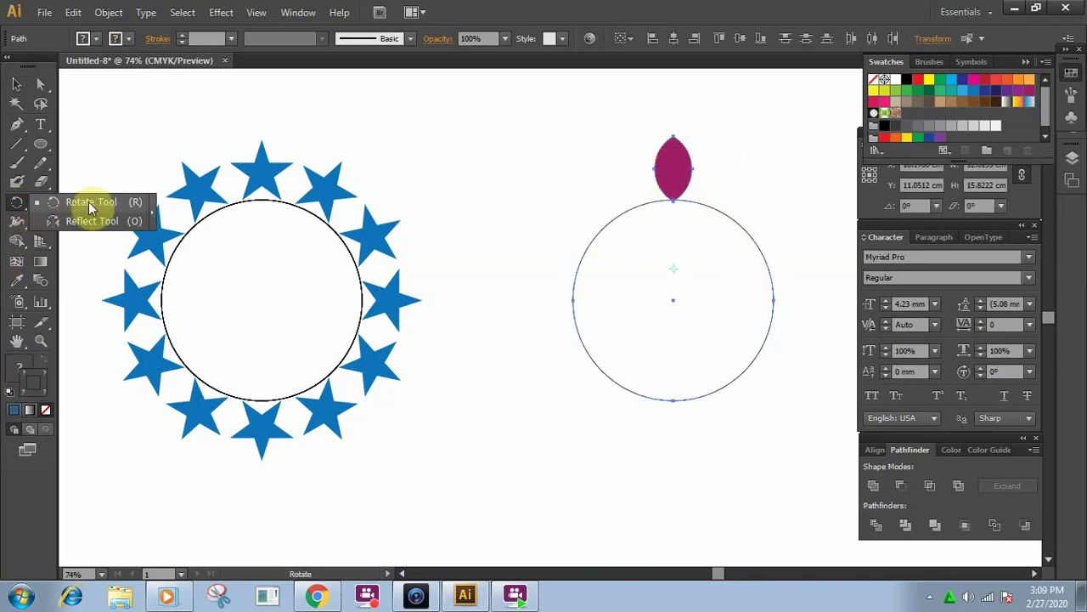
{"action": "left_click", "coordinate": [95, 204]}
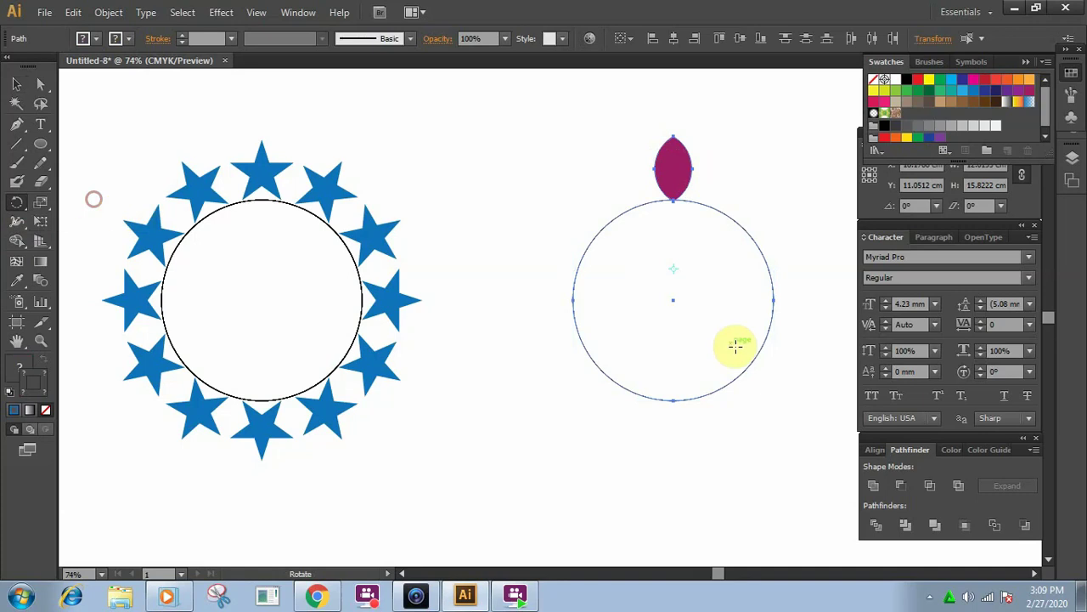
{"action": "left_click", "coordinate": [672, 299], "text": "alt"}
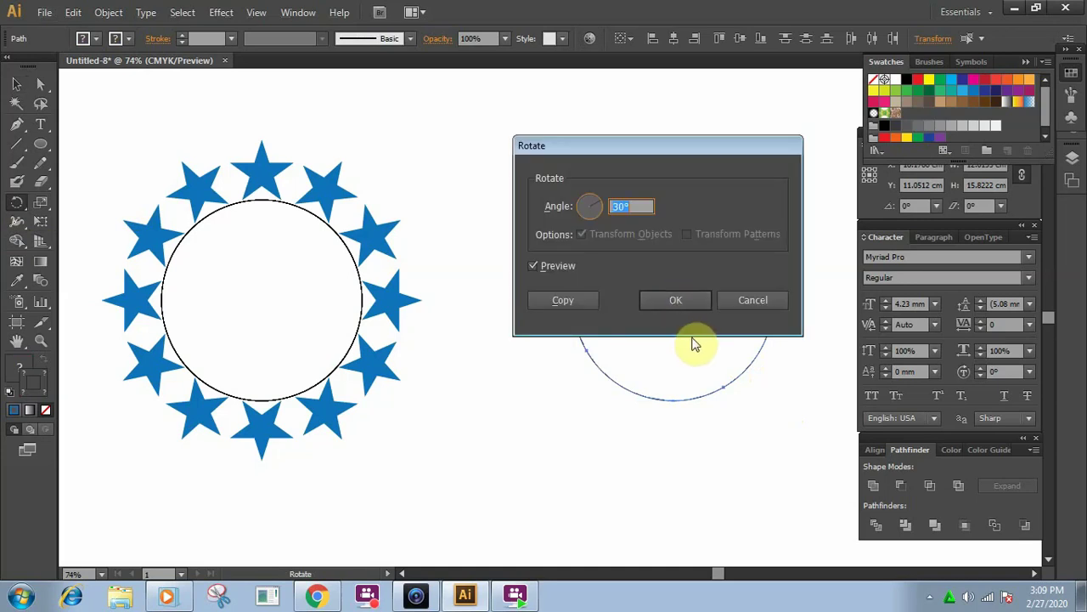
{"action": "left_click", "coordinate": [564, 300]}
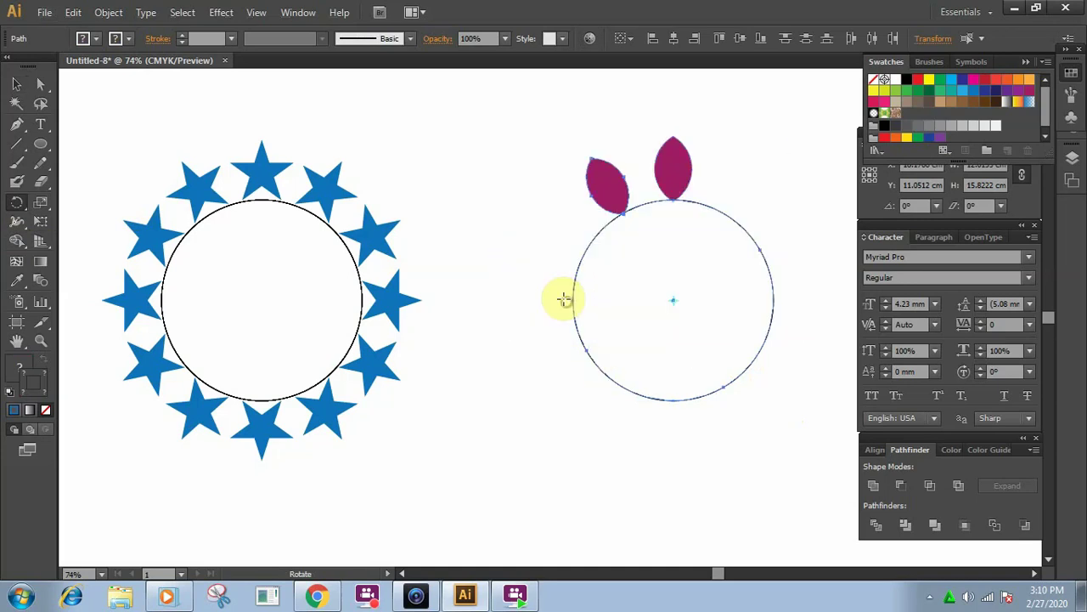
Repeat the 30° rotated copy ten more times so that twelve leaves ring the right circle.
{"action": "key", "text": "v"}
{"action": "key", "text": "ctrl+d"}
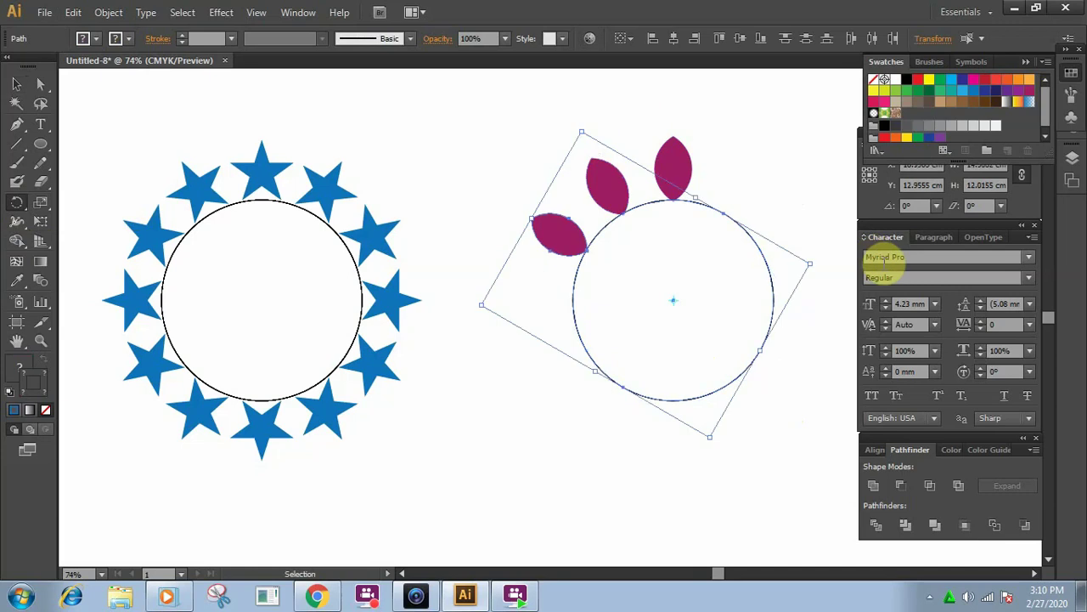
{"action": "key", "text": "ctrl+d"}
{"action": "key", "text": "ctrl+d"}
{"action": "key", "text": "ctrl+d"}
{"action": "key", "text": "ctrl+d"}
{"action": "key", "text": "ctrl+d"}
{"action": "key", "text": "ctrl+d"}
{"action": "key", "text": "ctrl+d"}
{"action": "key", "text": "ctrl+d"}
{"action": "key", "text": "ctrl+d"}
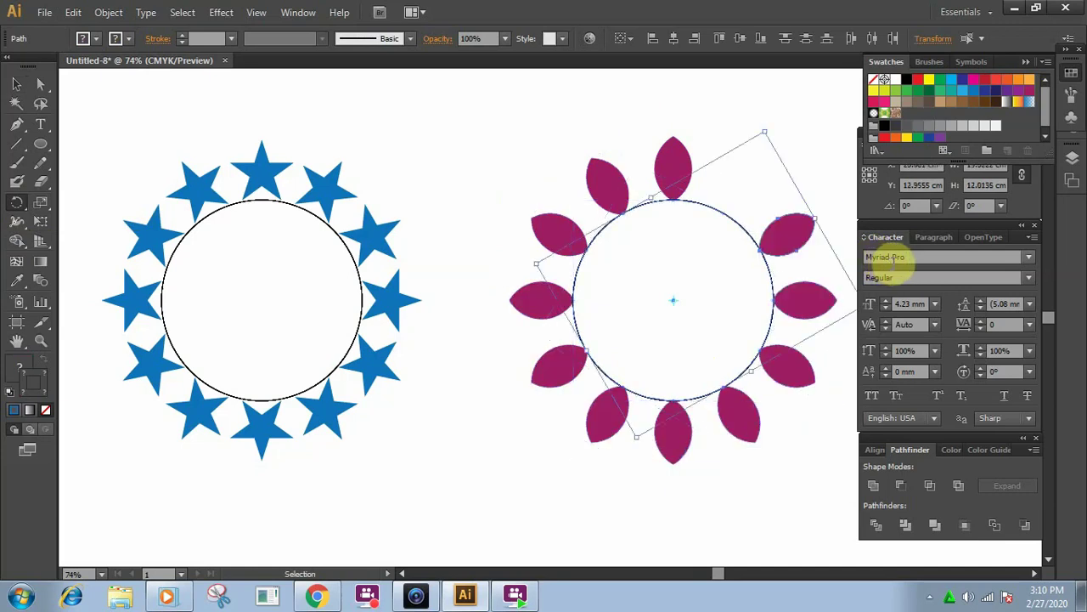
{"action": "key", "text": "ctrl+d"}
{"action": "key", "text": "r"}
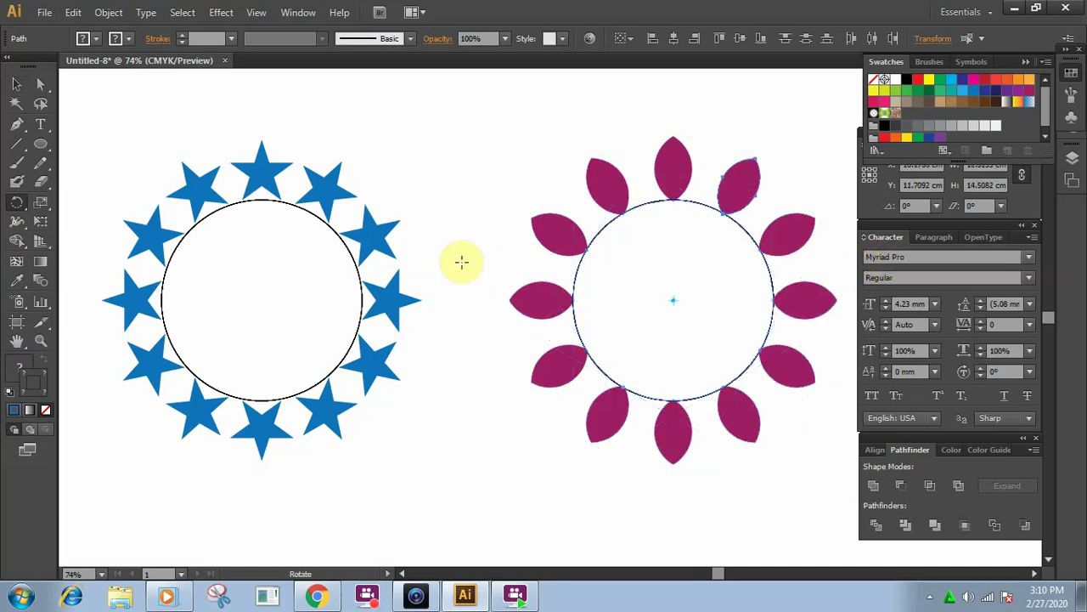
{"action": "left_click", "coordinate": [15, 88]}
{"action": "left_click", "coordinate": [291, 100]}
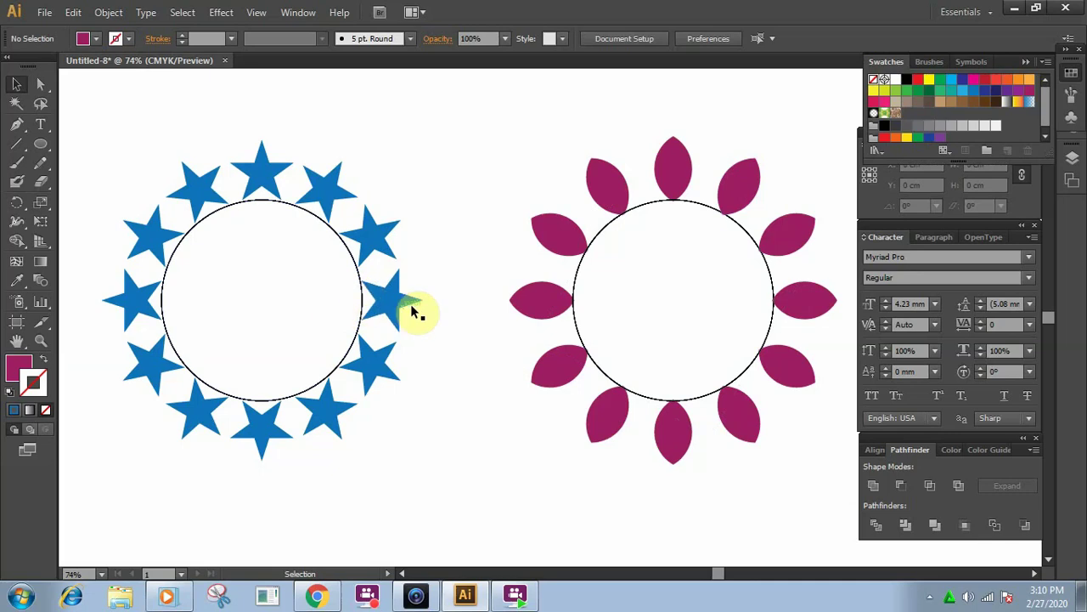
Delete the guide circles inside the leaf ring and the star ring.
{"action": "left_click", "coordinate": [615, 241]}
{"action": "key", "text": "Delete"}
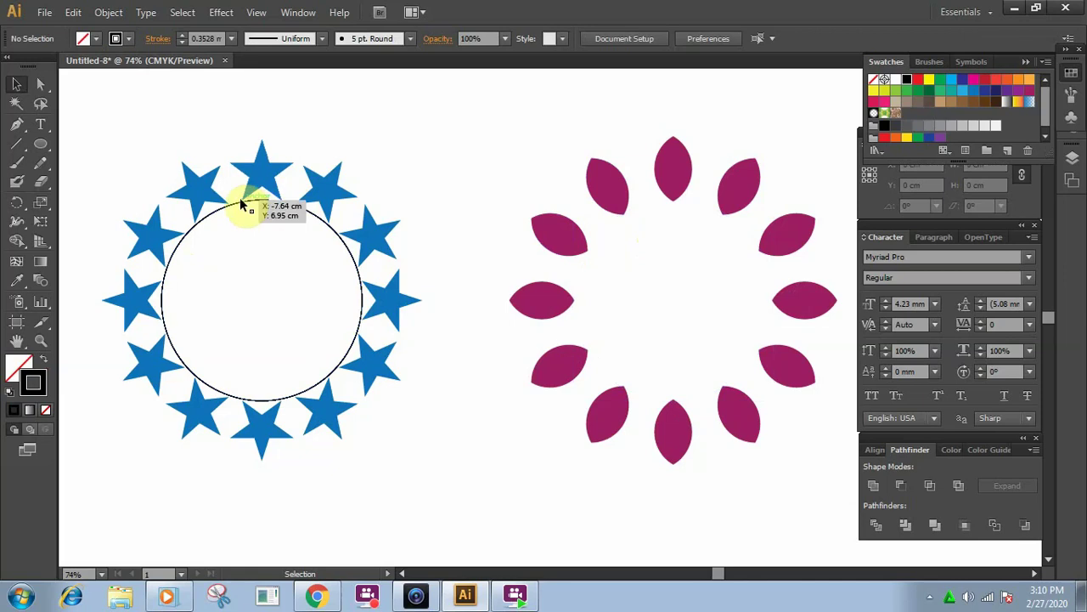
{"action": "left_click", "coordinate": [267, 204]}
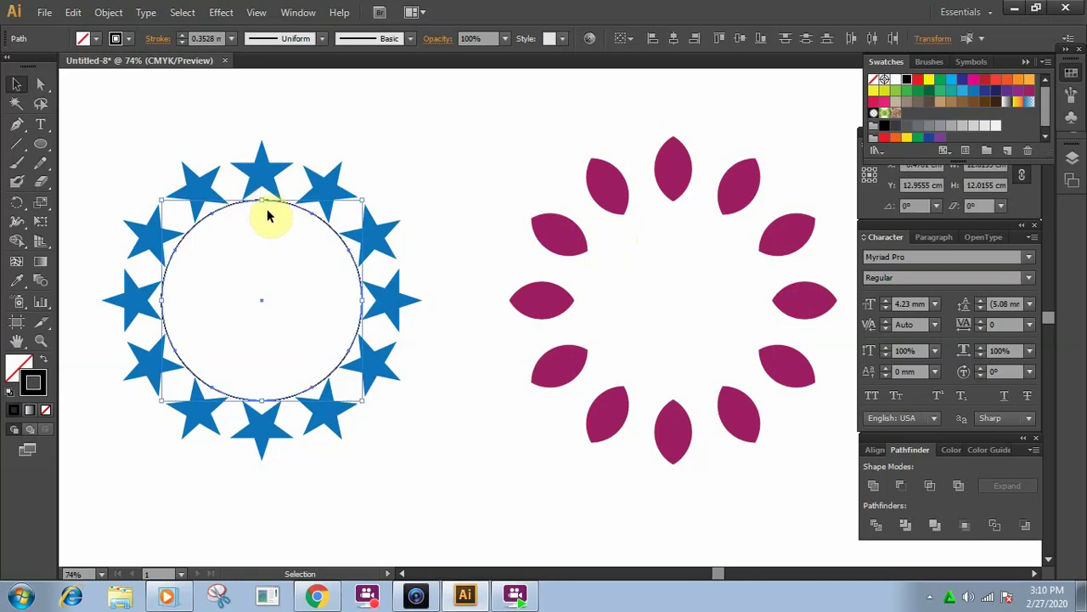
{"action": "key", "text": "Delete"}
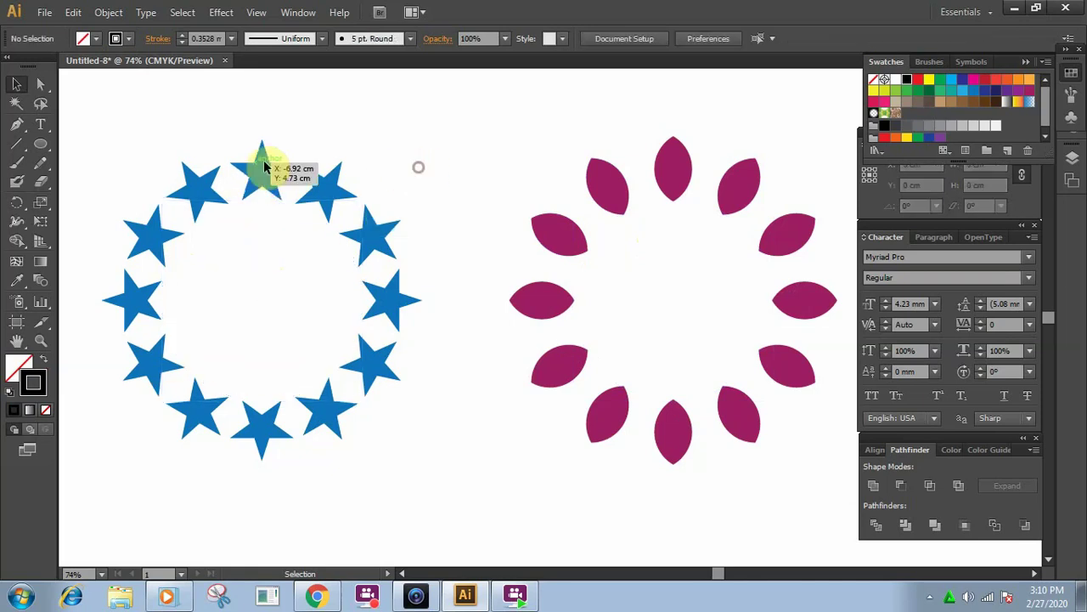
Group the twelve blue stars together and group the twelve magenta leaves together.
{"action": "left_click_drag", "start_coordinate": [91, 164], "coordinate": [448, 474]}
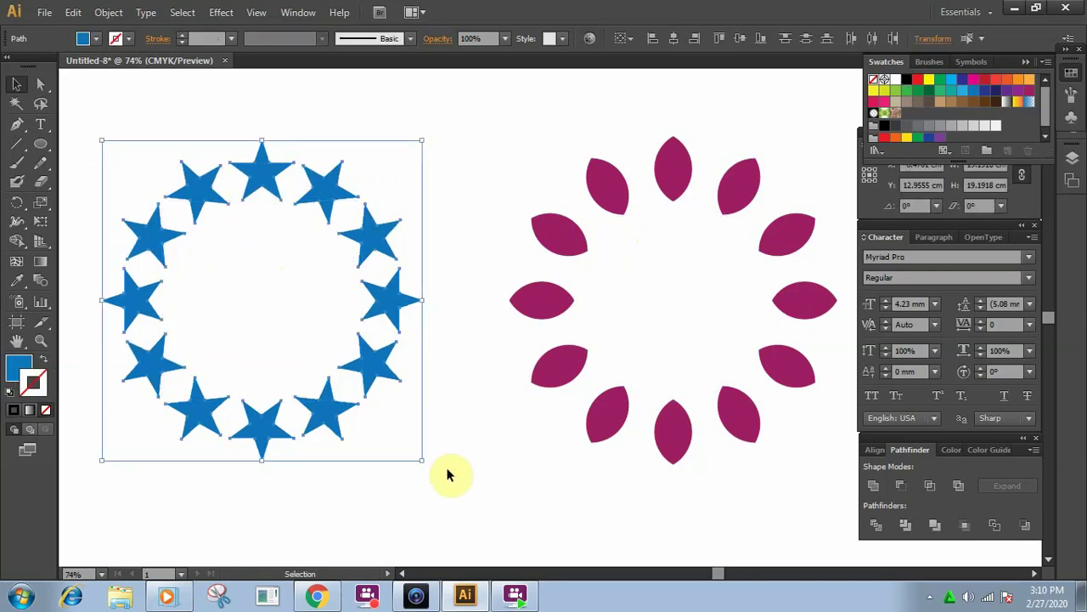
{"action": "key", "text": "ctrl+g"}
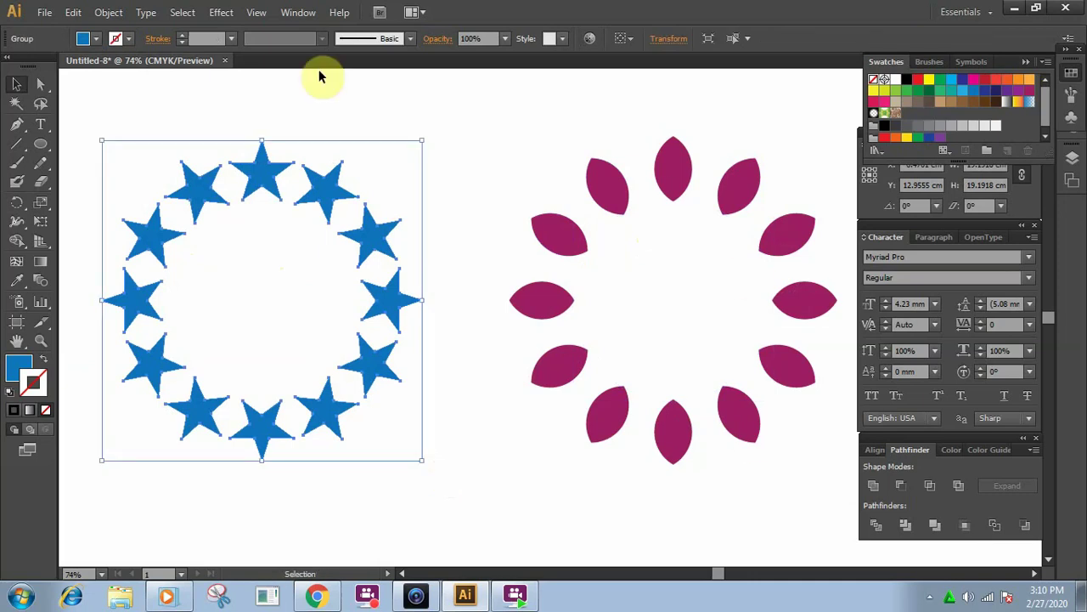
{"action": "left_click", "coordinate": [109, 12]}
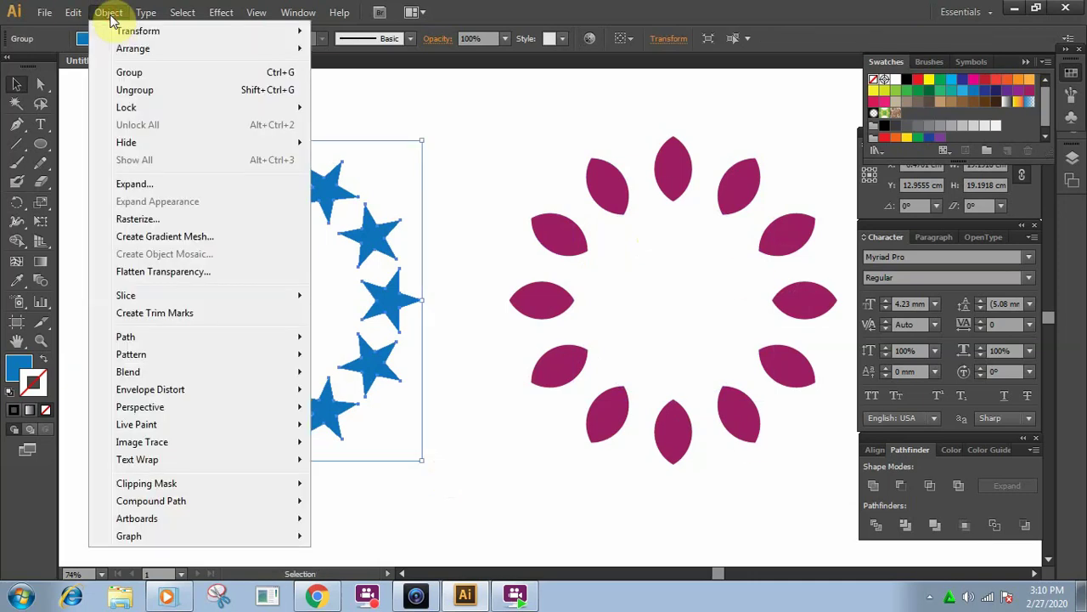
{"action": "left_click", "coordinate": [149, 83]}
{"action": "left_click_drag", "start_coordinate": [536, 130], "coordinate": [806, 449]}
{"action": "left_click", "coordinate": [108, 12]}
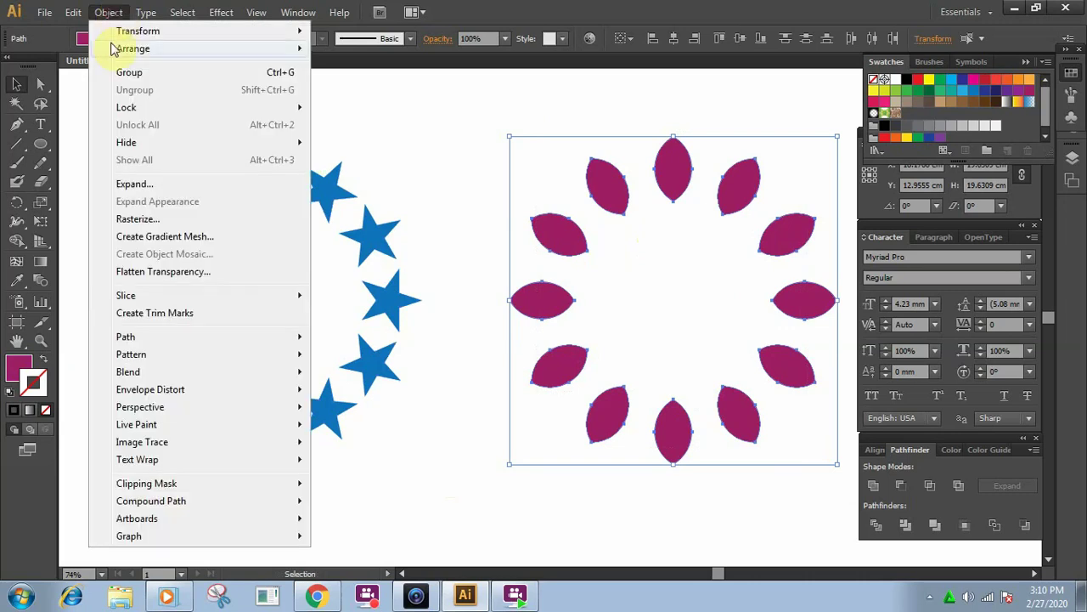
{"action": "left_click", "coordinate": [145, 72]}
{"action": "left_click", "coordinate": [430, 219]}
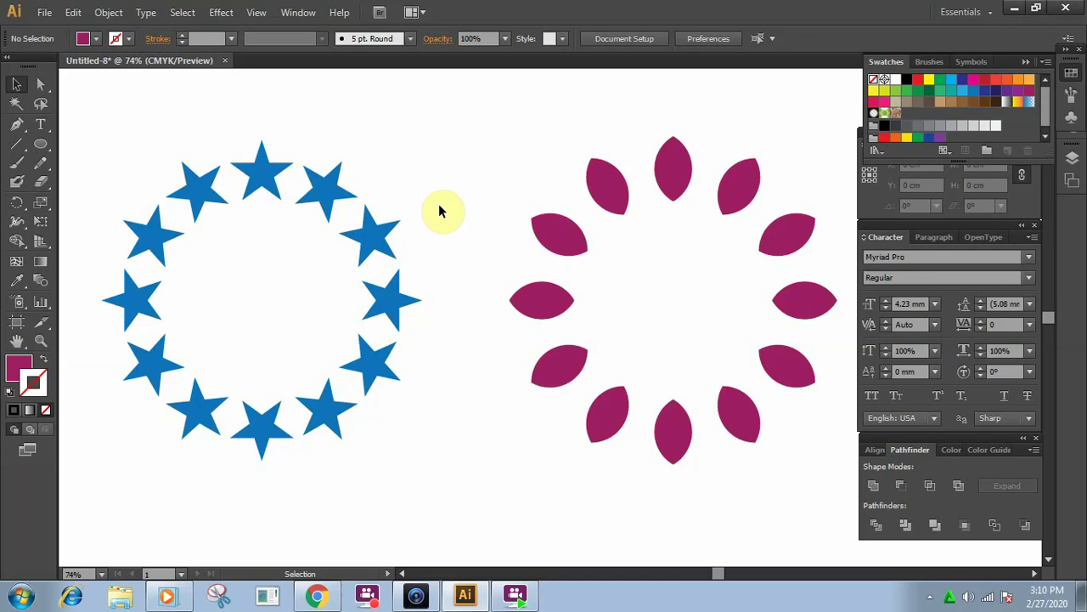
Draw a circle about 7.15 cm wide in the middle of the star ring with a magenta outline and no fill.
{"action": "left_click", "coordinate": [45, 143]}
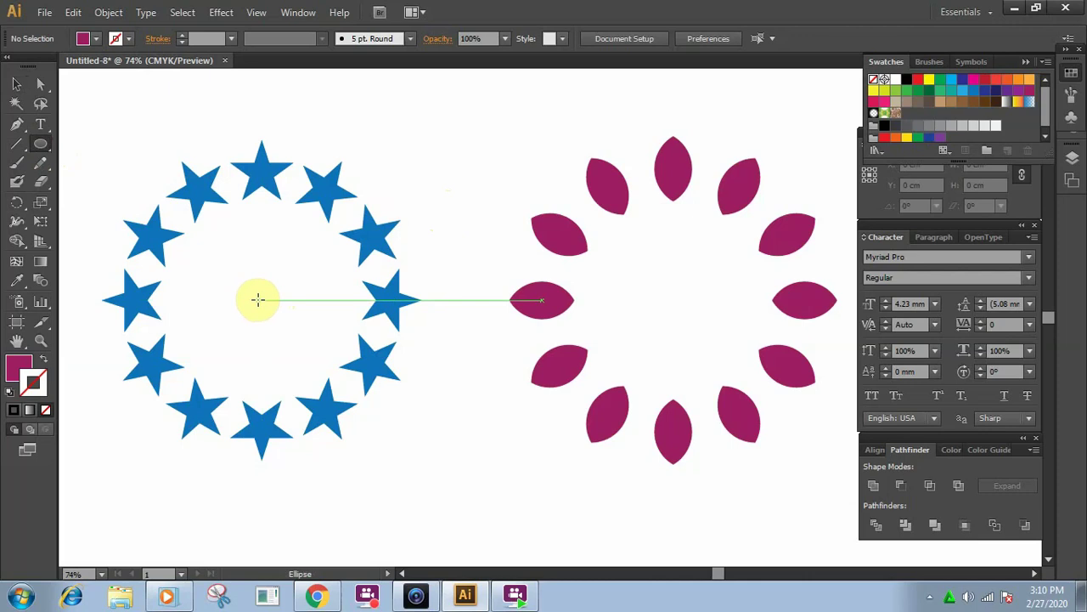
{"action": "left_click_drag", "start_coordinate": [258, 299], "coordinate": [224, 242]}
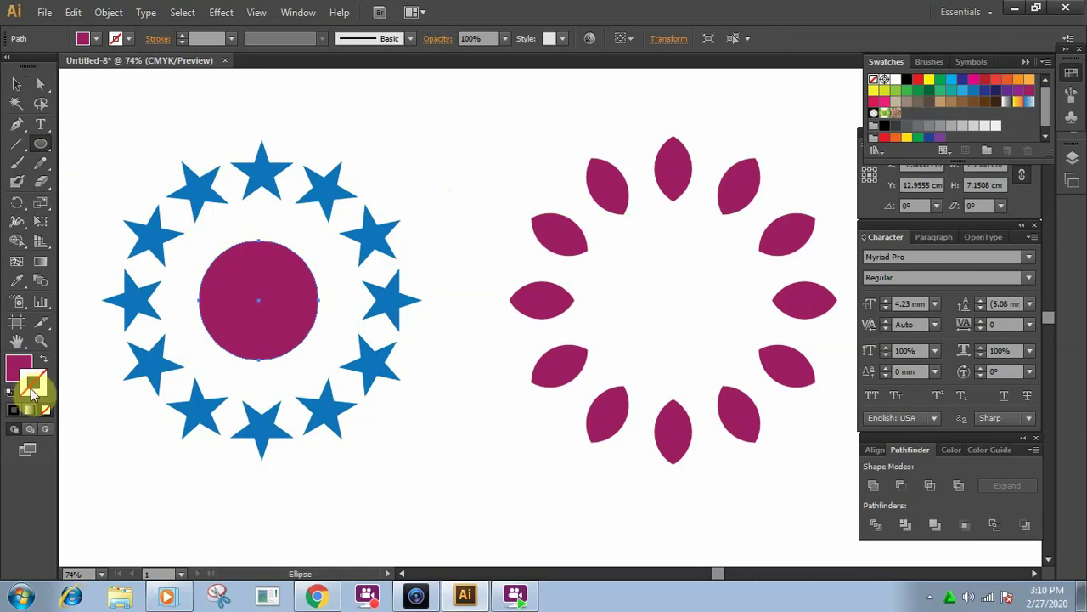
{"action": "left_click", "coordinate": [46, 361]}
{"action": "left_click", "coordinate": [16, 84]}
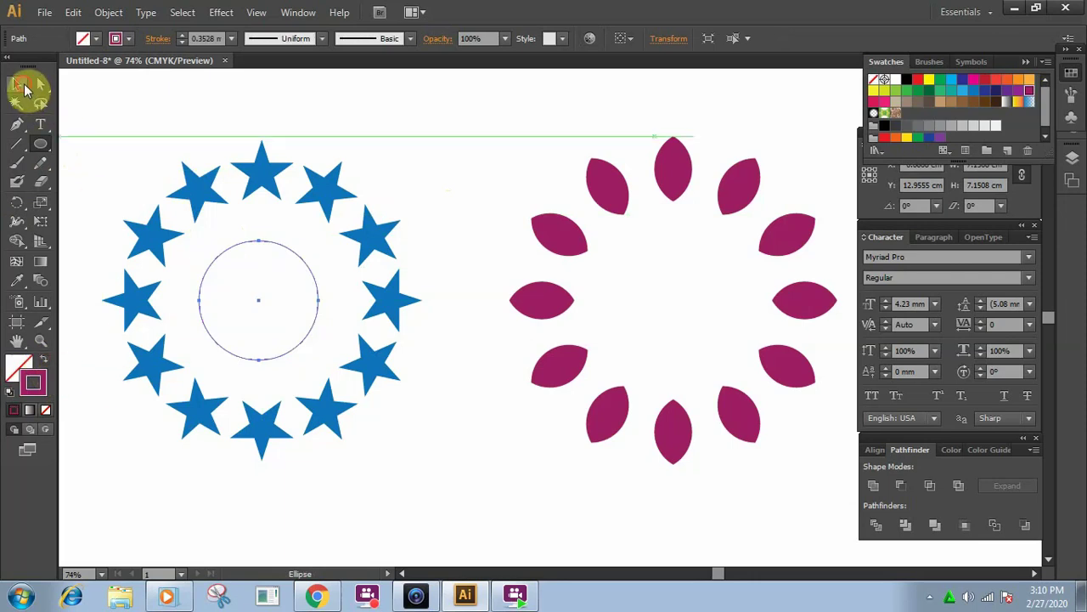
{"action": "left_click", "coordinate": [340, 121]}
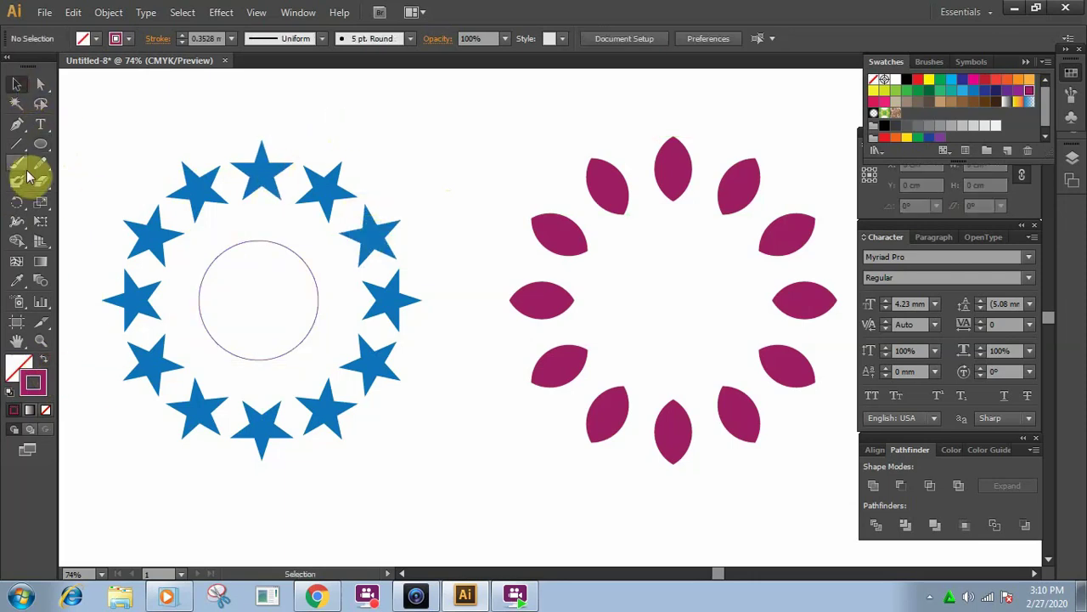
Draw a small circle about 2 cm wide just above the outlined circle, filled magenta with no outline.
{"action": "left_click", "coordinate": [45, 151]}
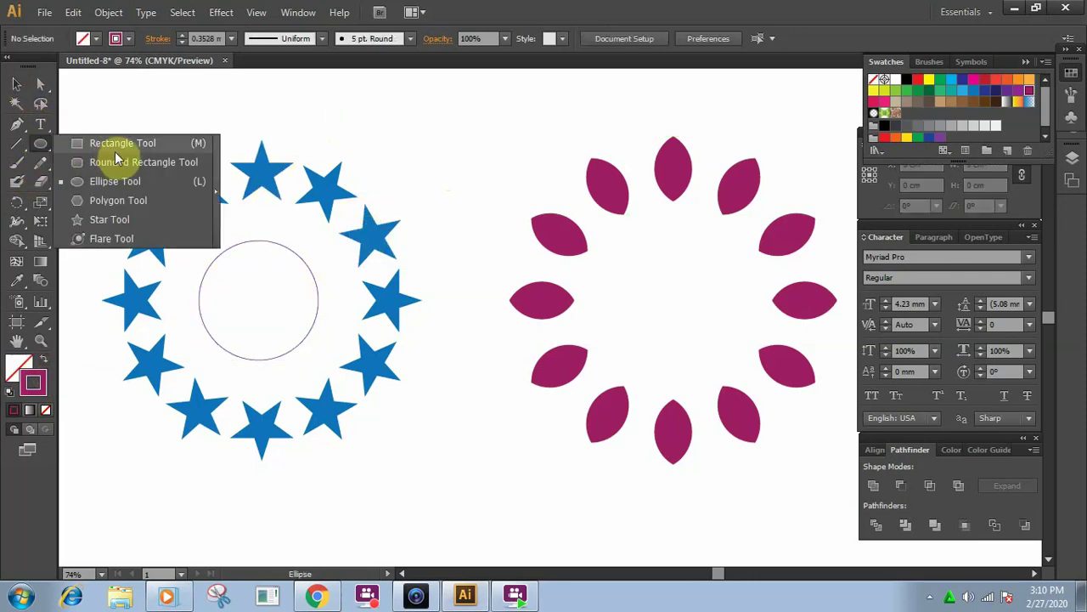
{"action": "left_click", "coordinate": [124, 179]}
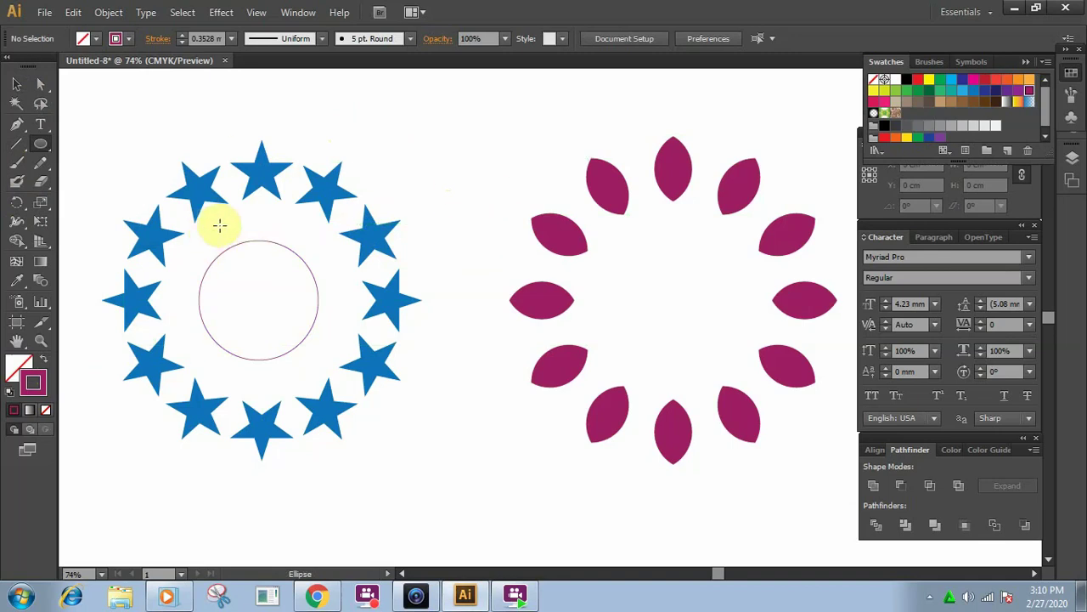
{"action": "left_click_drag", "start_coordinate": [249, 219], "coordinate": [266, 231]}
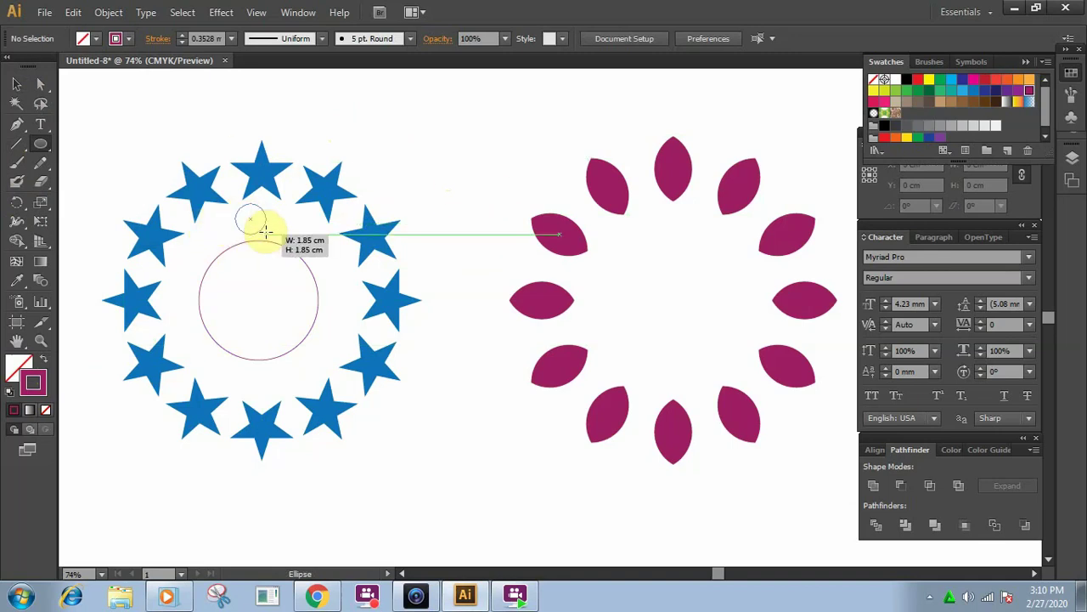
{"action": "left_click_drag", "start_coordinate": [267, 231], "coordinate": [267, 234]}
{"action": "left_click", "coordinate": [44, 364]}
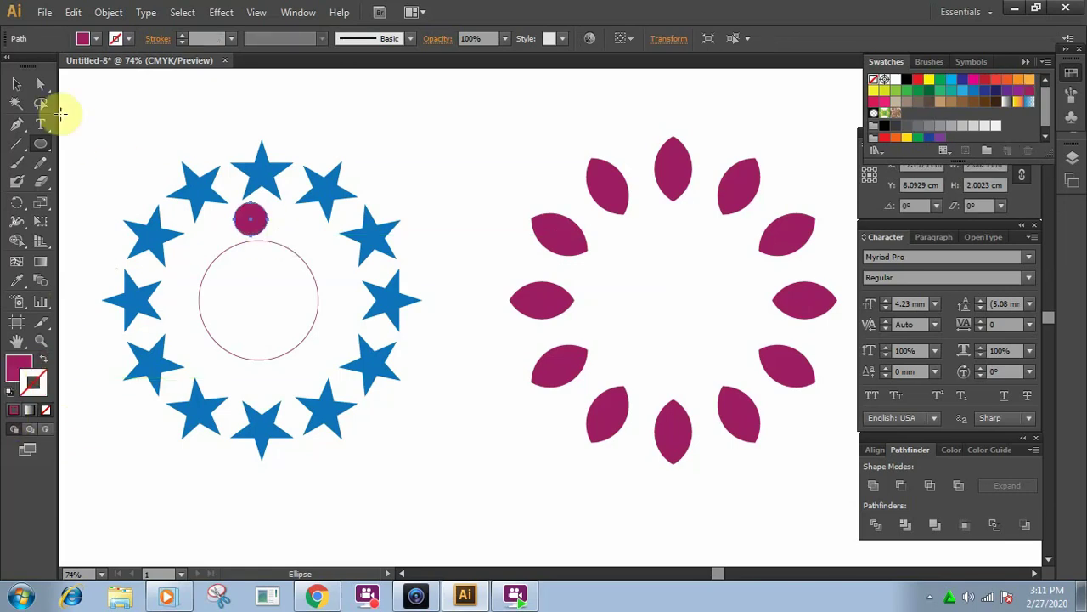
{"action": "left_click", "coordinate": [16, 84]}
{"action": "left_click", "coordinate": [319, 248]}
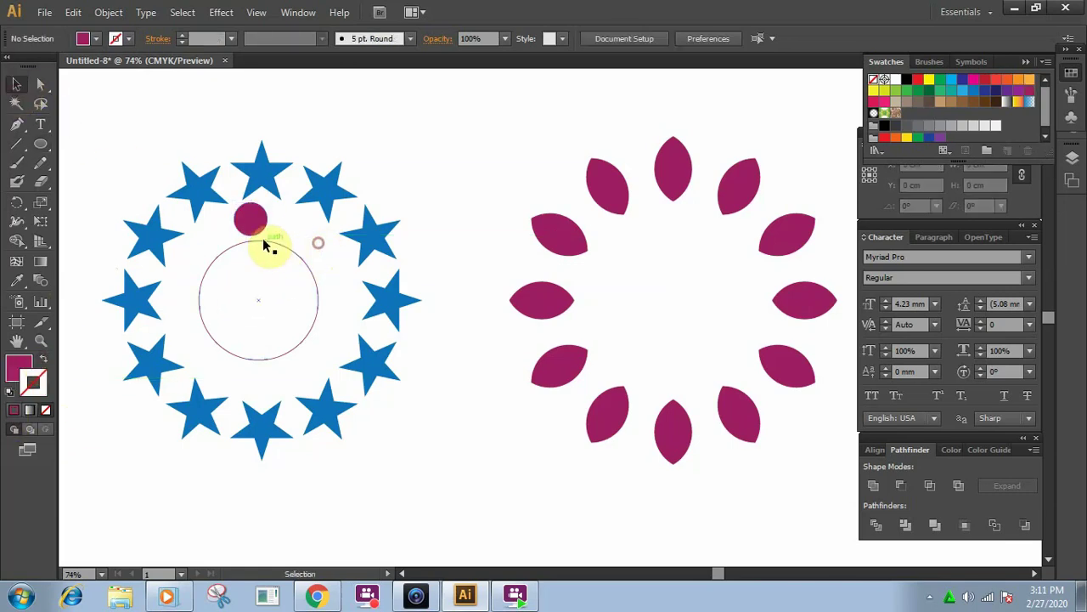
Center the small magenta circle horizontally over the outlined circle, move both to the middle of the star ring, and nudge the small circle closer.
{"action": "left_click_drag", "start_coordinate": [287, 264], "coordinate": [289, 266]}
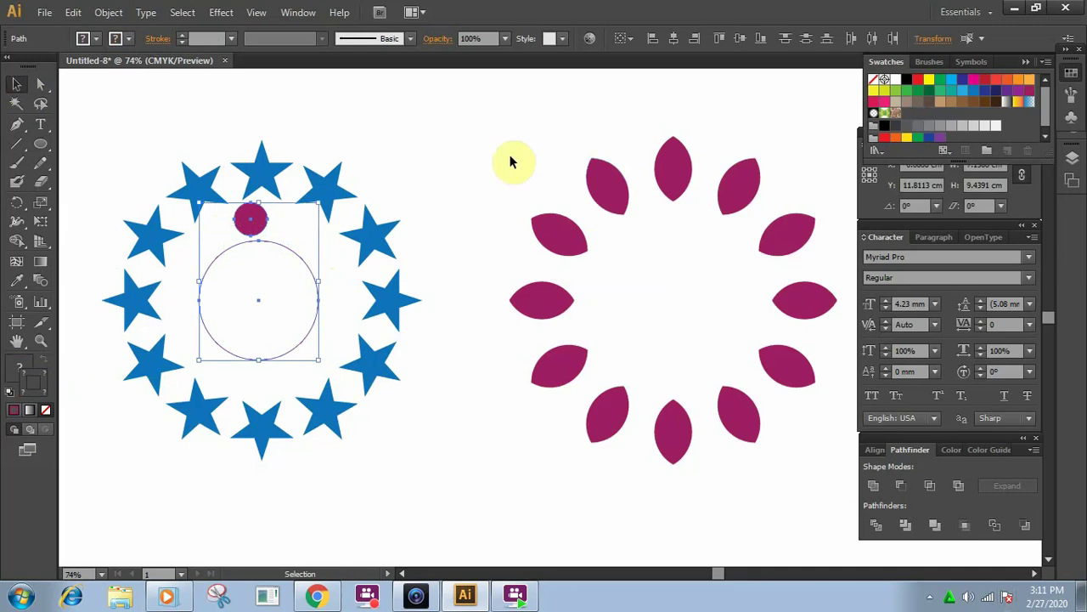
{"action": "left_click", "coordinate": [675, 40]}
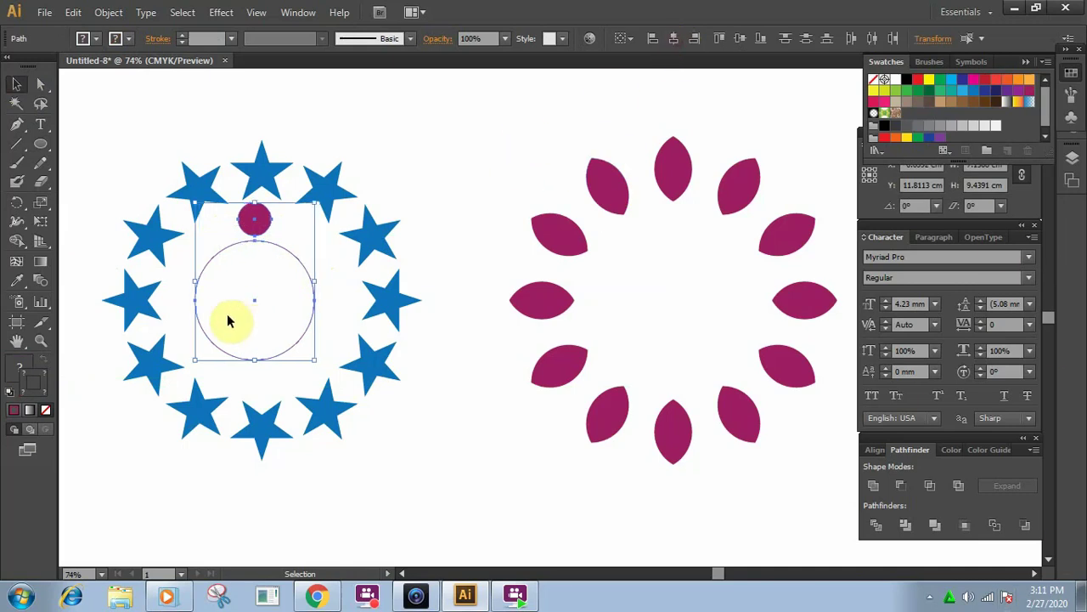
{"action": "left_click_drag", "start_coordinate": [257, 307], "coordinate": [265, 313]}
{"action": "left_click", "coordinate": [468, 225]}
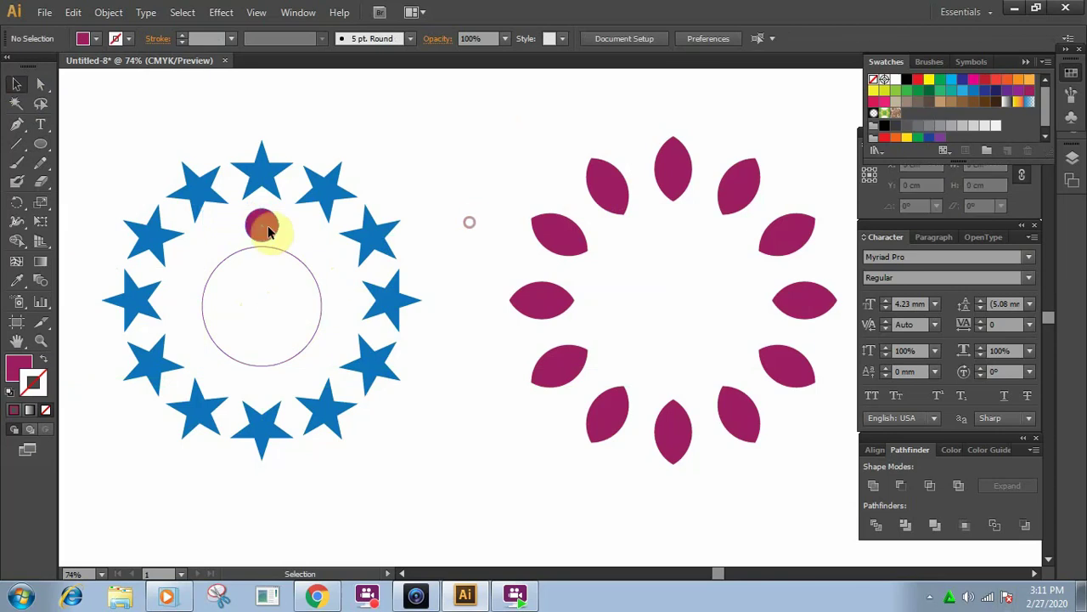
{"action": "left_click", "coordinate": [255, 228]}
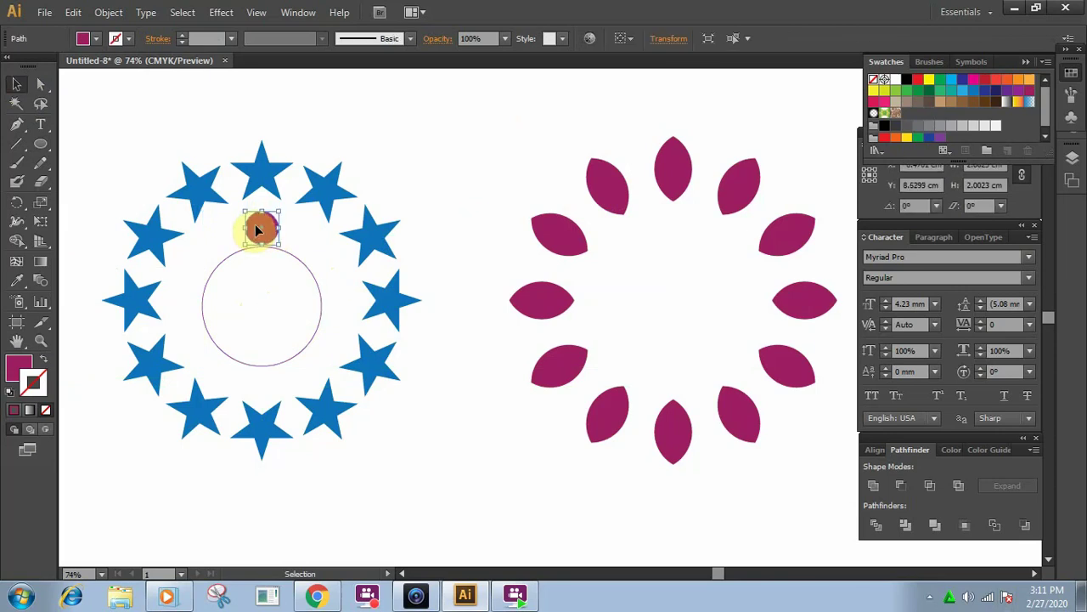
{"action": "left_click", "coordinate": [450, 161]}
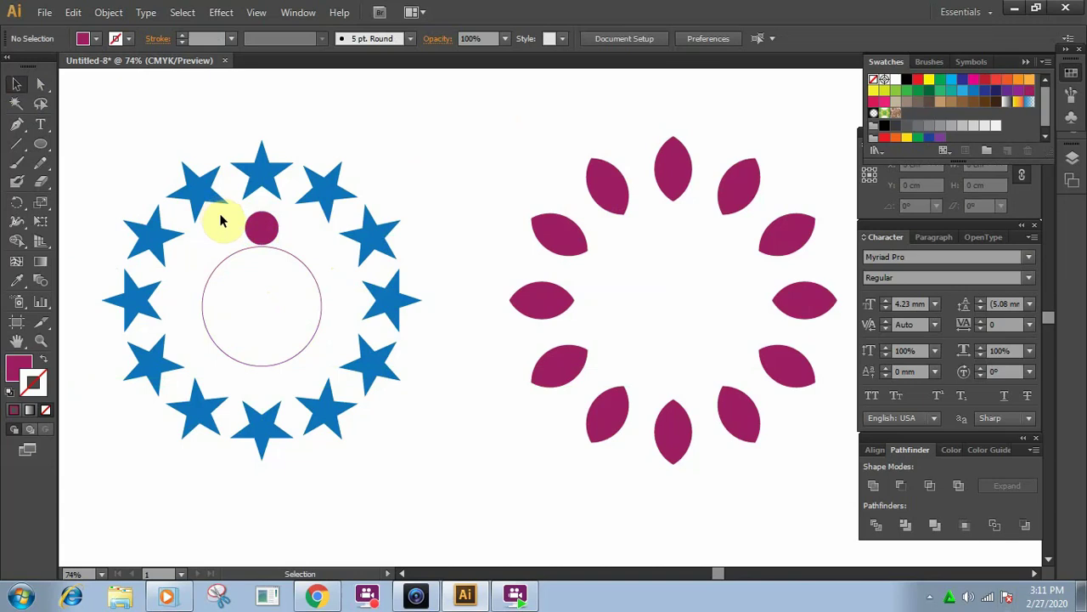
Rotate a copy of the small circle and the outlined circle by 30° about the outlined circle's center.
{"action": "left_click_drag", "start_coordinate": [220, 221], "coordinate": [267, 263]}
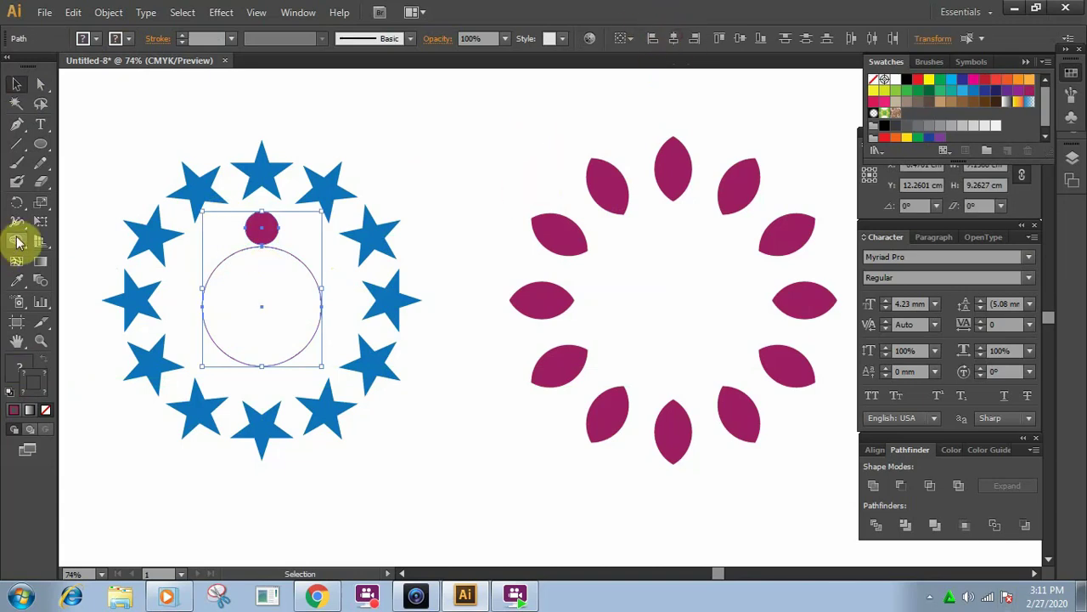
{"action": "left_click", "coordinate": [191, 264]}
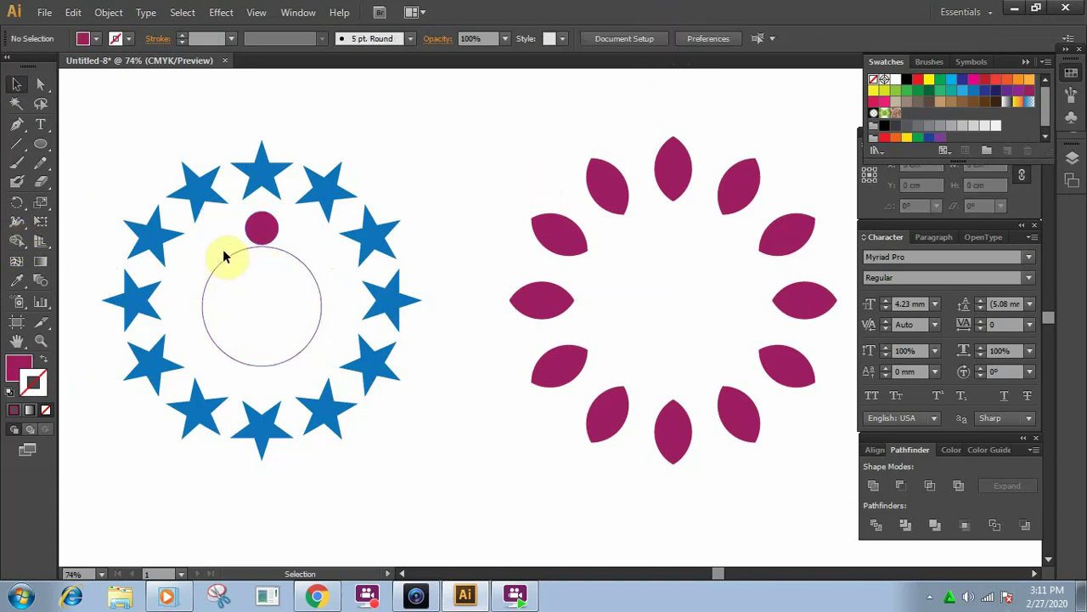
{"action": "left_click_drag", "start_coordinate": [259, 251], "coordinate": [218, 289]}
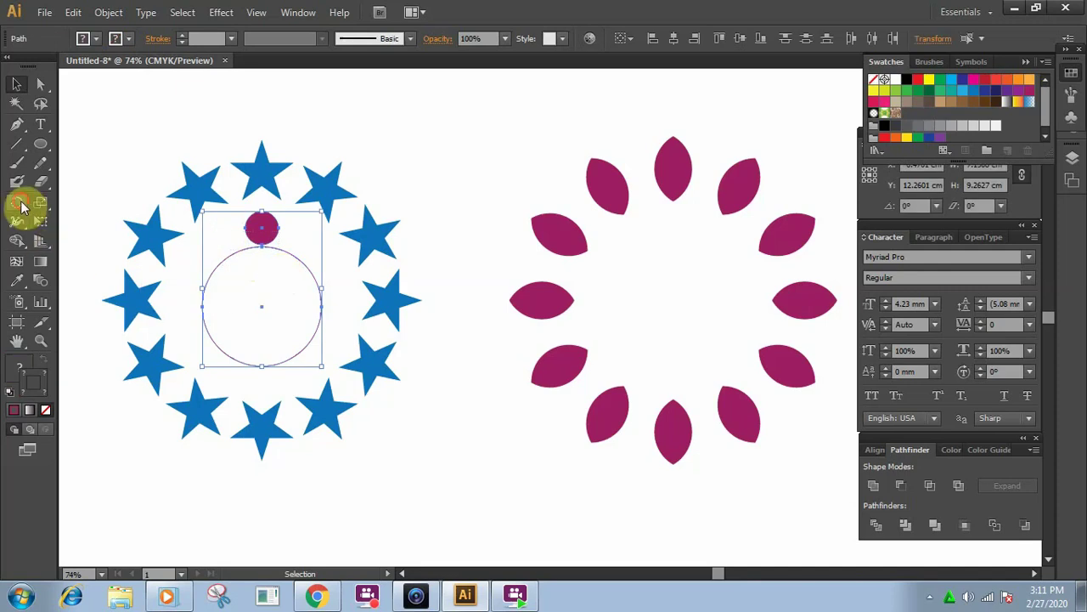
{"action": "left_click_drag", "start_coordinate": [16, 203], "coordinate": [94, 208]}
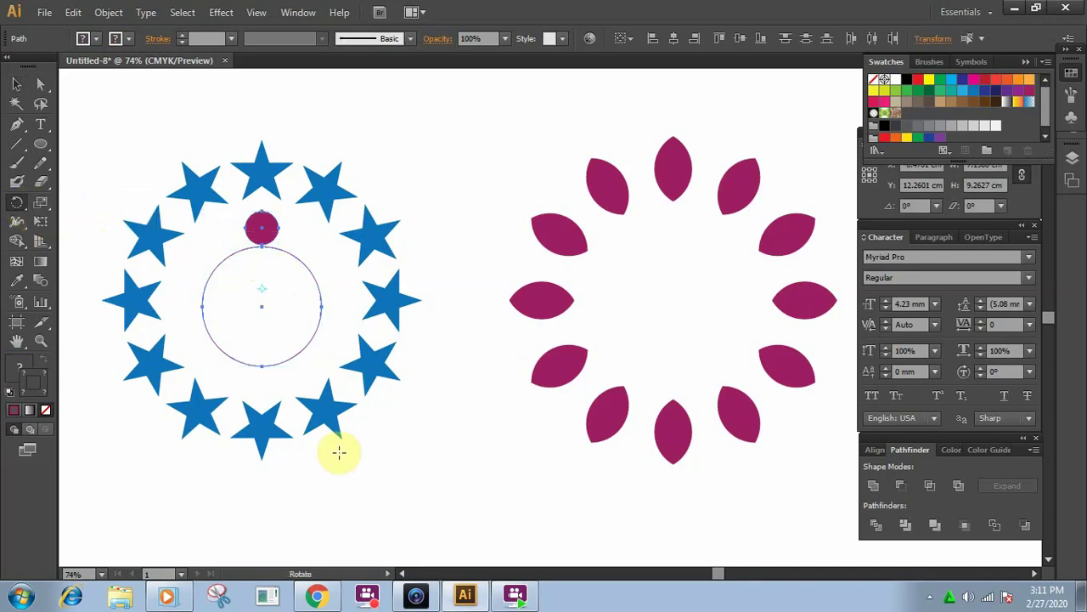
{"action": "left_click", "coordinate": [261, 308], "text": "alt"}
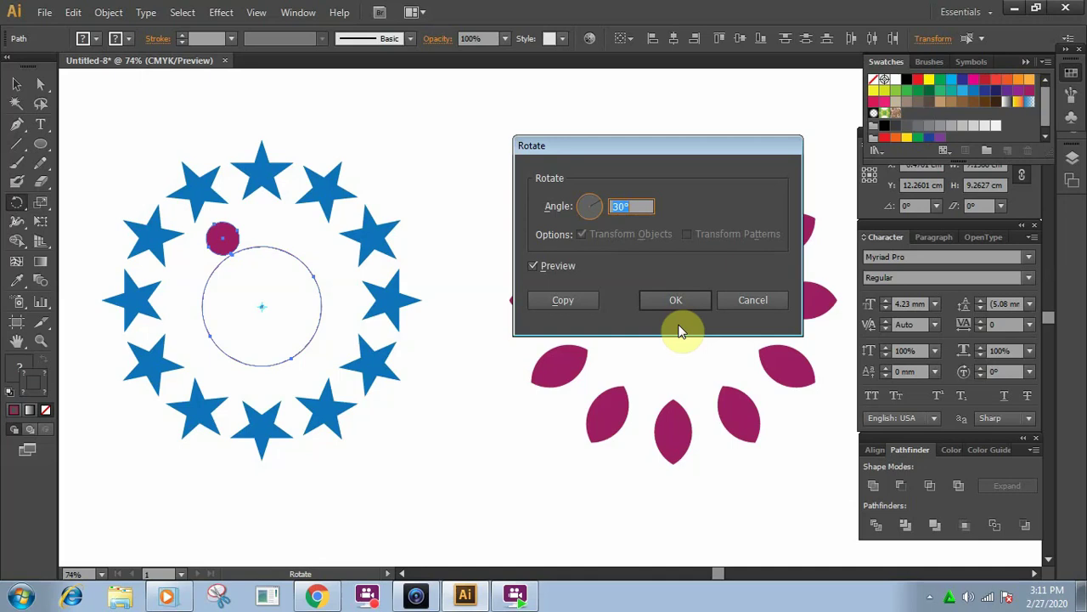
{"action": "left_click", "coordinate": [581, 299]}
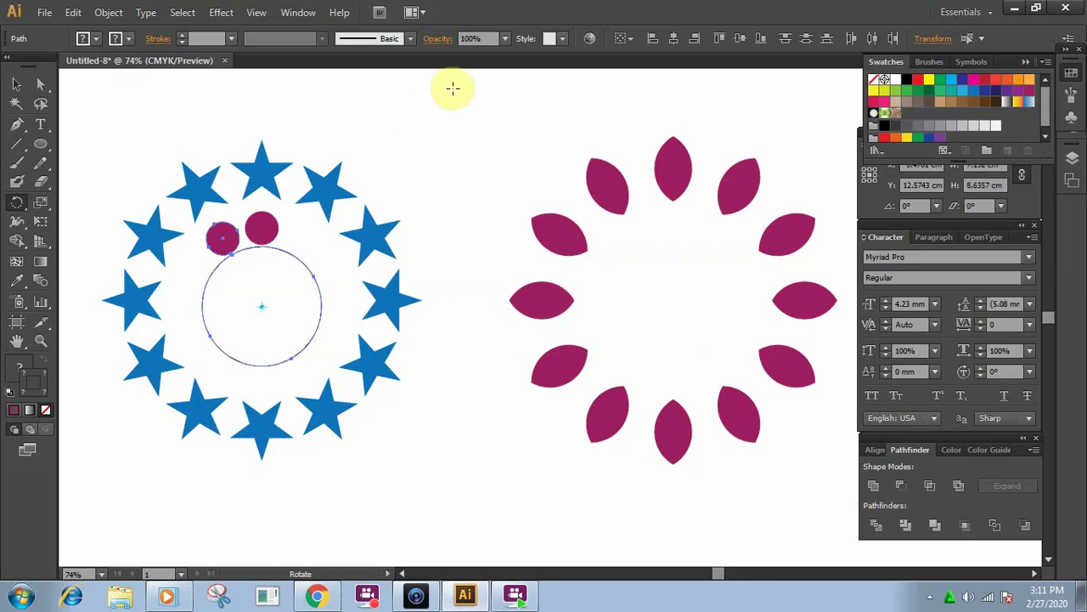
Repeat the rotated copy ten more times to complete a ring of twelve small circles.
{"action": "key", "text": "v"}
{"action": "key", "text": "ctrl+d"}
{"action": "key", "text": "ctrl+d"}
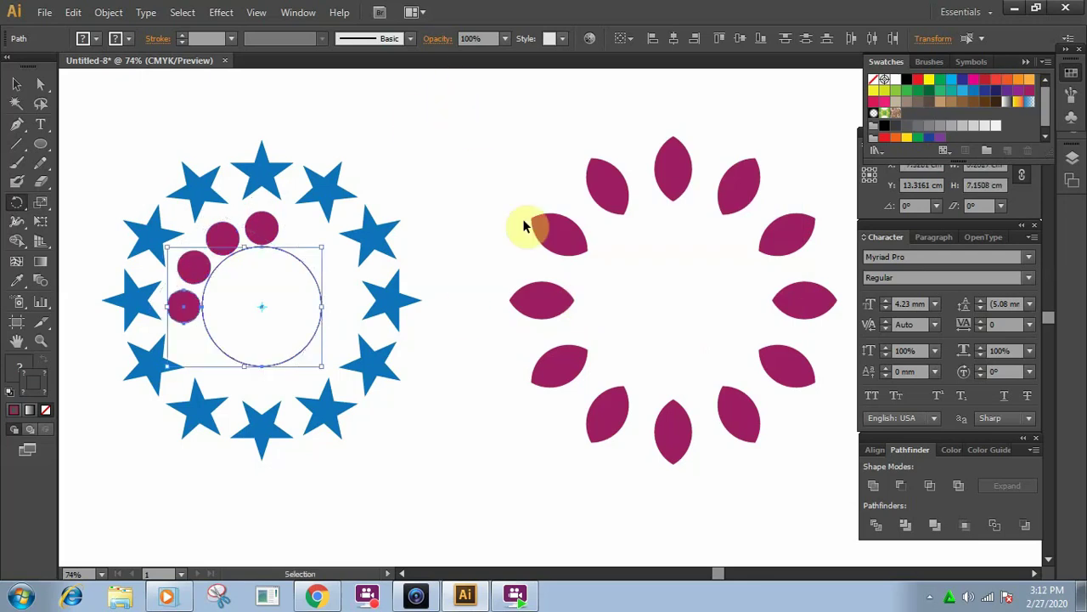
{"action": "key", "text": "ctrl+d"}
{"action": "key", "text": "ctrl+d"}
{"action": "key", "text": "ctrl+d"}
{"action": "key", "text": "ctrl+d"}
{"action": "key", "text": "ctrl+d"}
{"action": "key", "text": "ctrl+d"}
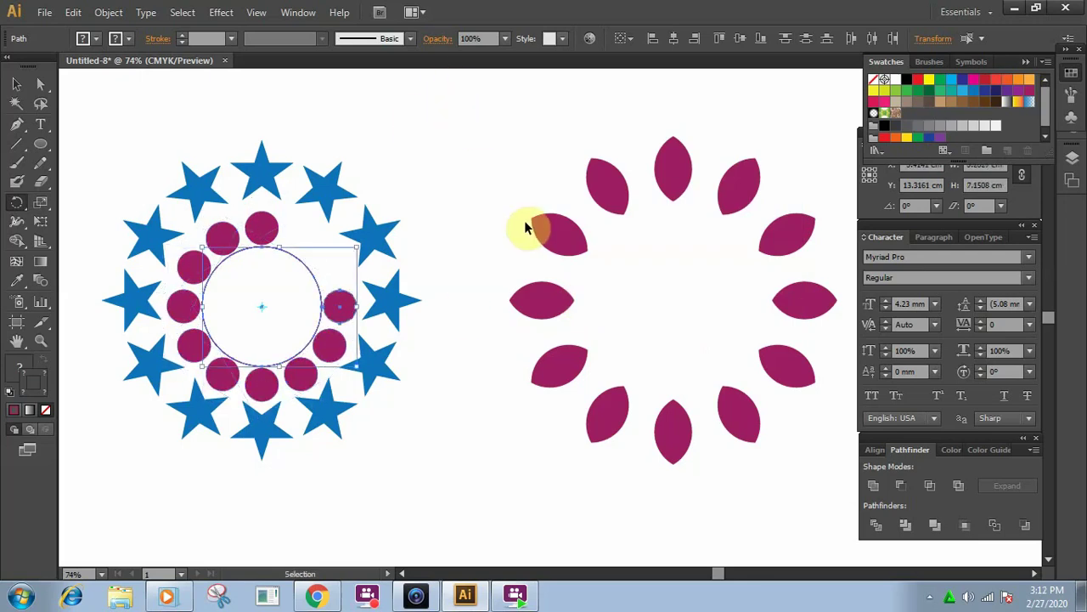
{"action": "key", "text": "ctrl+d"}
{"action": "key", "text": "ctrl+d"}
{"action": "key", "text": "r"}
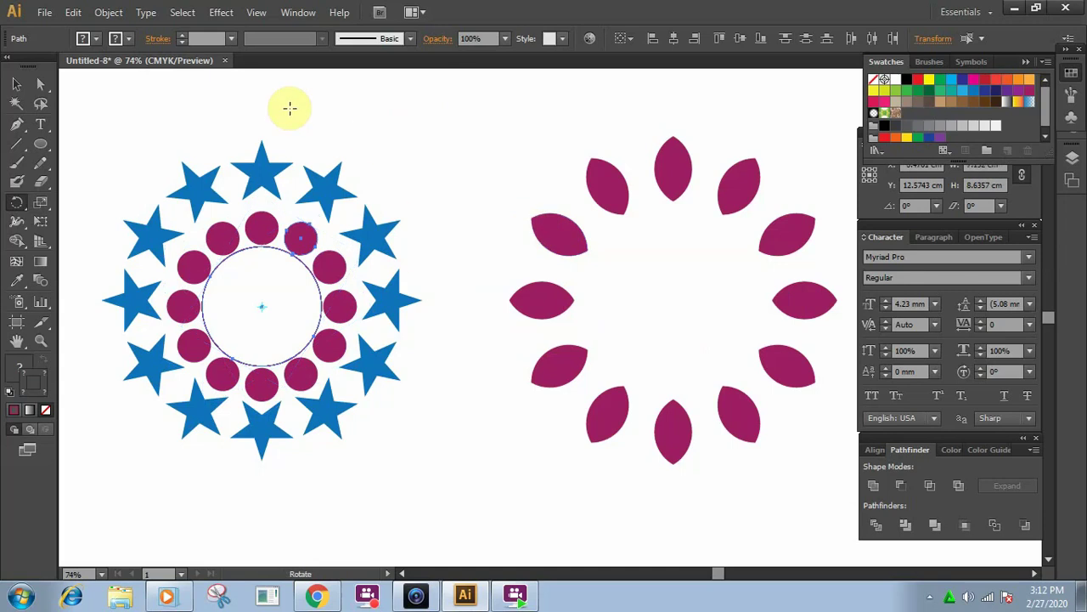
Lock the blue star group.
{"action": "left_click", "coordinate": [16, 85]}
{"action": "left_click", "coordinate": [214, 249]}
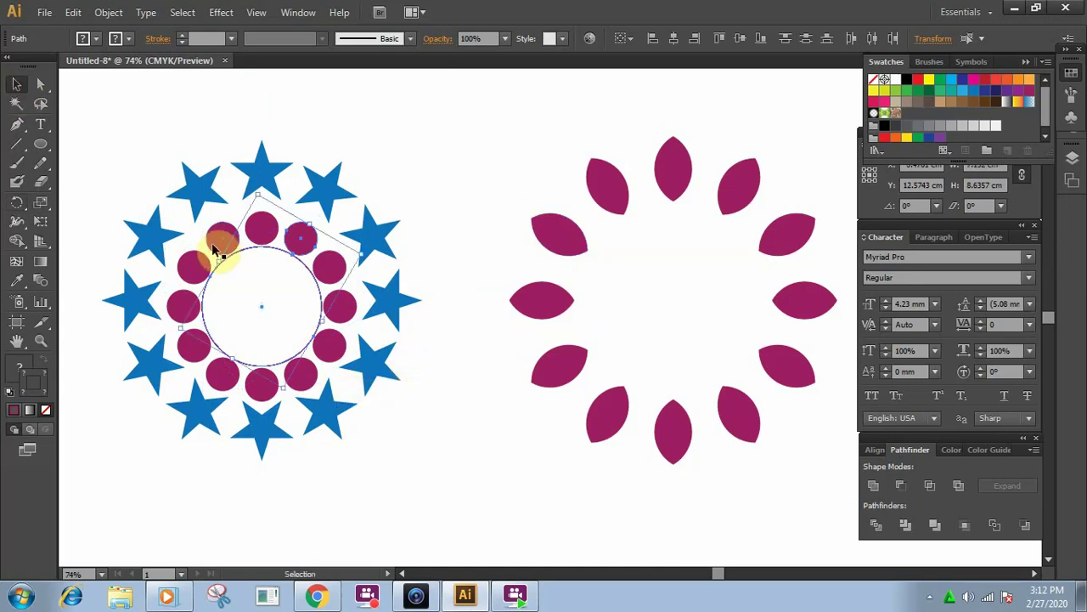
{"action": "left_click_drag", "start_coordinate": [243, 114], "coordinate": [285, 161]}
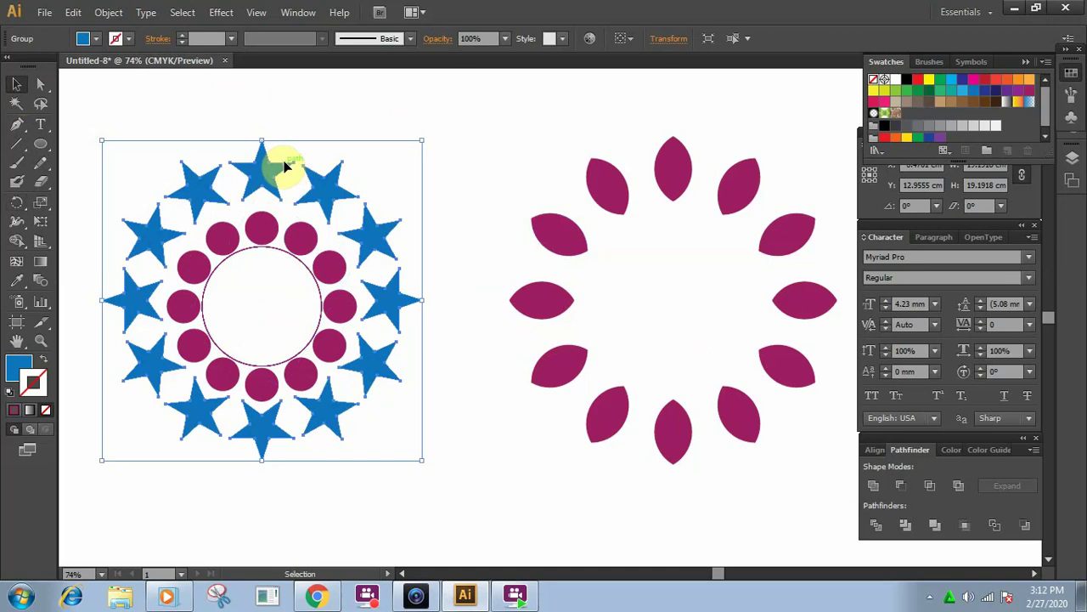
{"action": "left_click", "coordinate": [286, 161]}
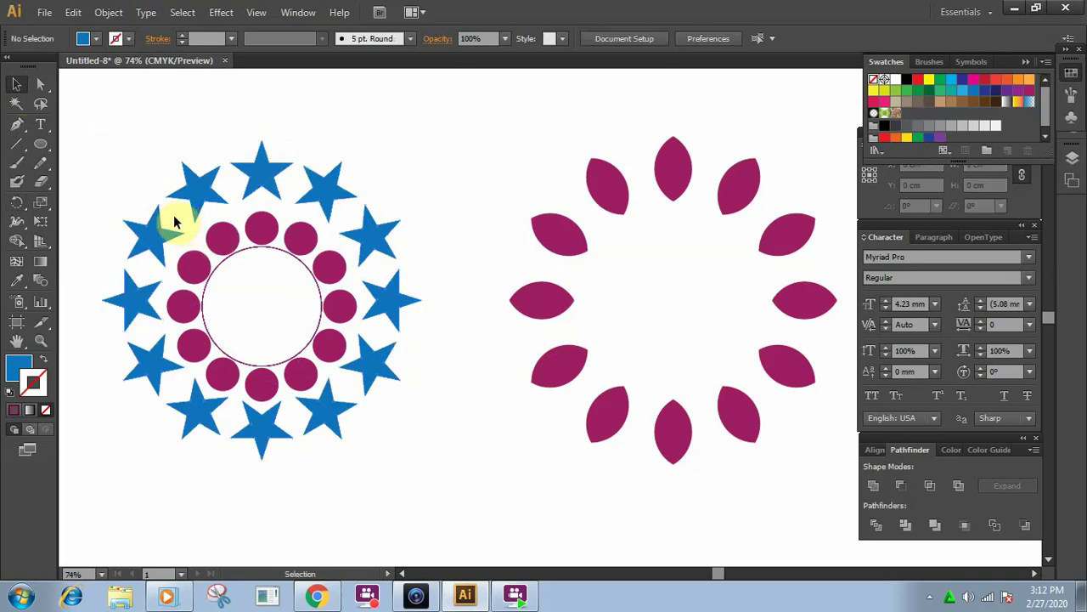
Delete the outlined guide circles inside the ring of small circles.
{"action": "left_click_drag", "start_coordinate": [171, 214], "coordinate": [353, 395]}
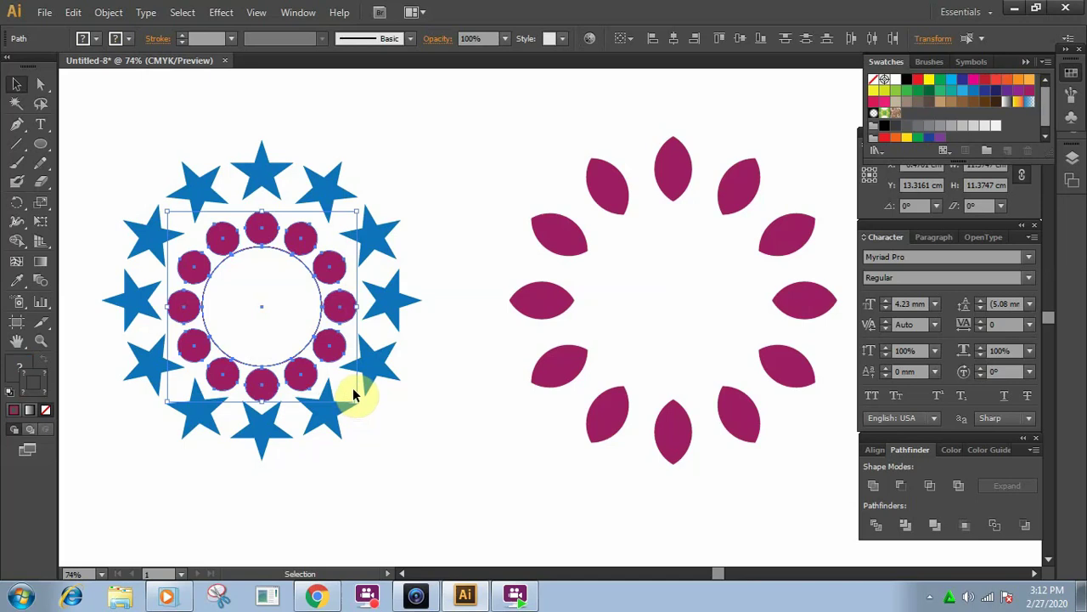
{"action": "left_click", "coordinate": [456, 219]}
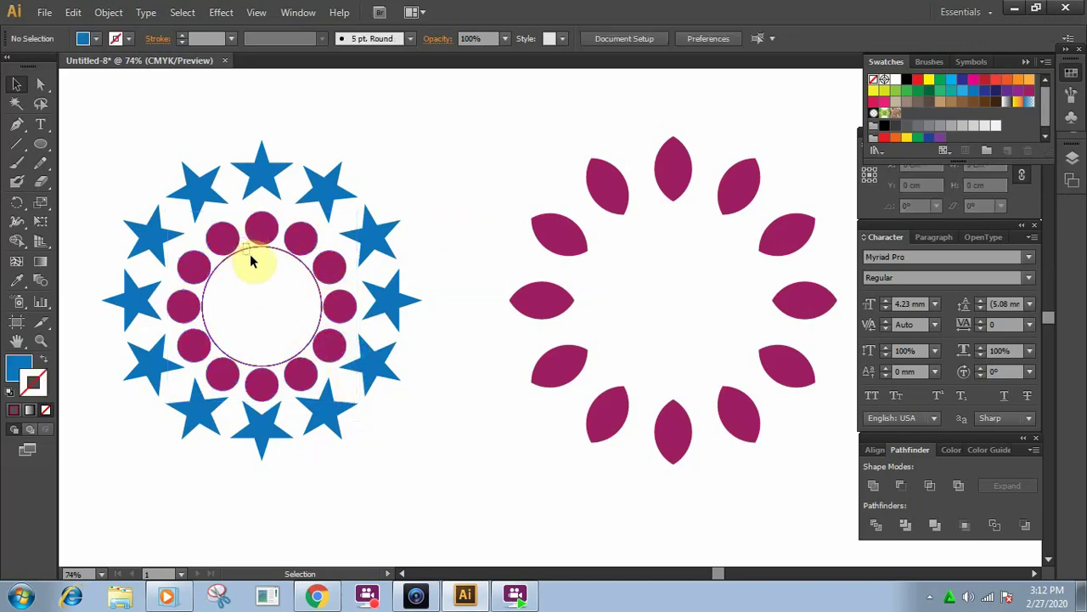
{"action": "left_click", "coordinate": [247, 252]}
{"action": "key", "text": "Delete"}
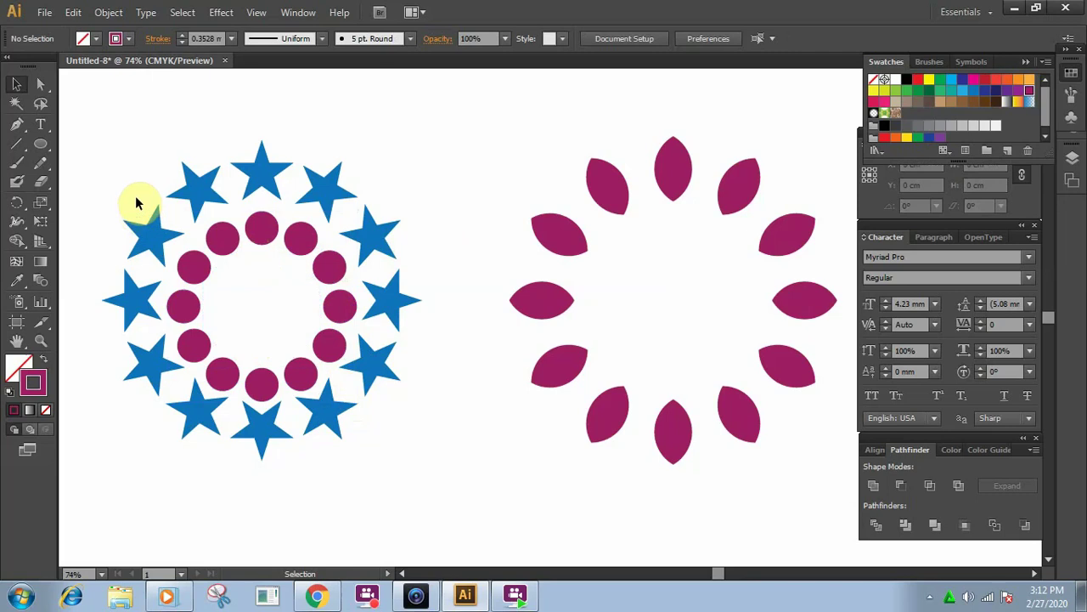
Group the twelve small magenta circles together.
{"action": "left_click_drag", "start_coordinate": [133, 195], "coordinate": [430, 422]}
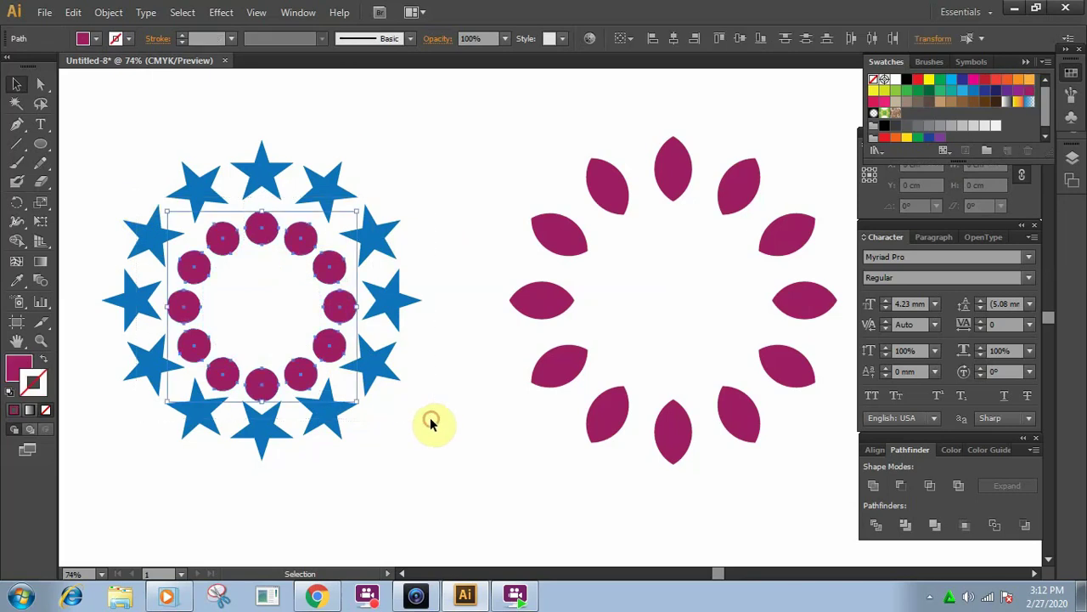
{"action": "left_click", "coordinate": [107, 12]}
{"action": "left_click", "coordinate": [163, 74]}
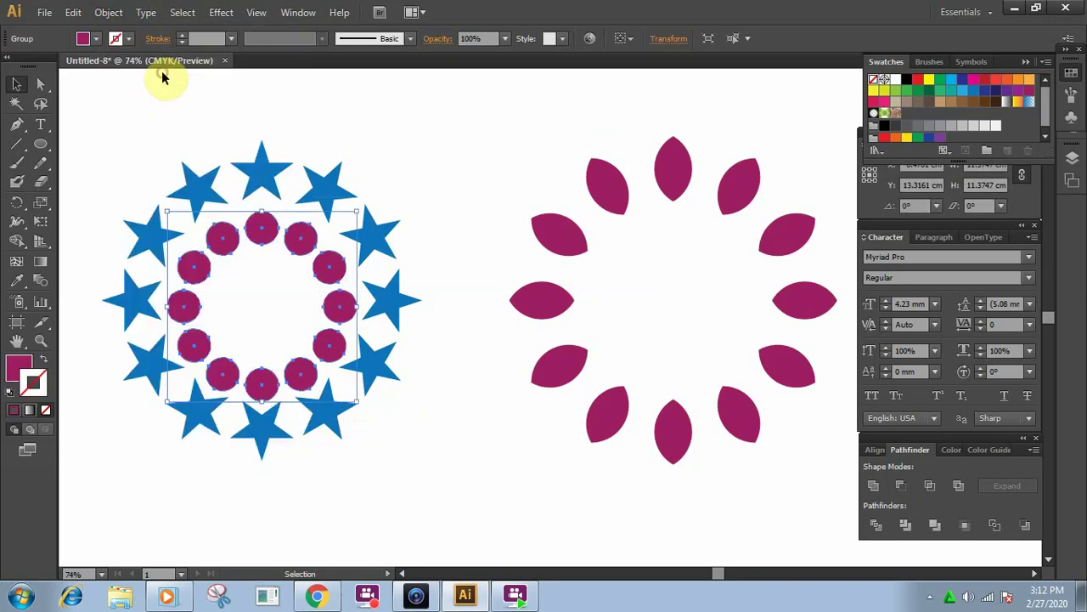
{"action": "left_click", "coordinate": [415, 163]}
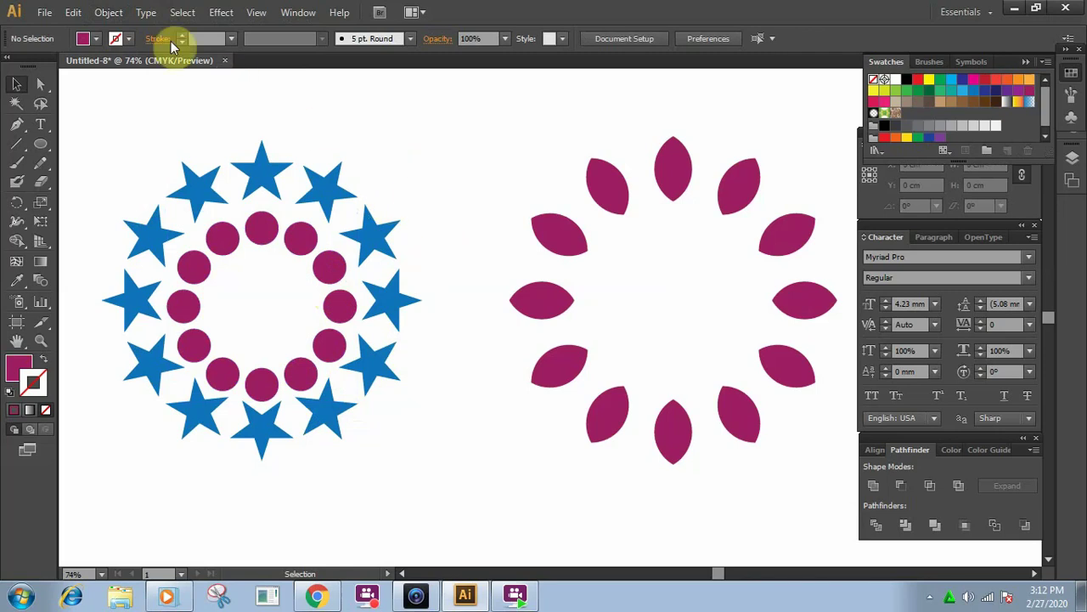
Unlock the star group and align it with the small-circle group on their horizontal and vertical centers.
{"action": "left_click", "coordinate": [107, 11]}
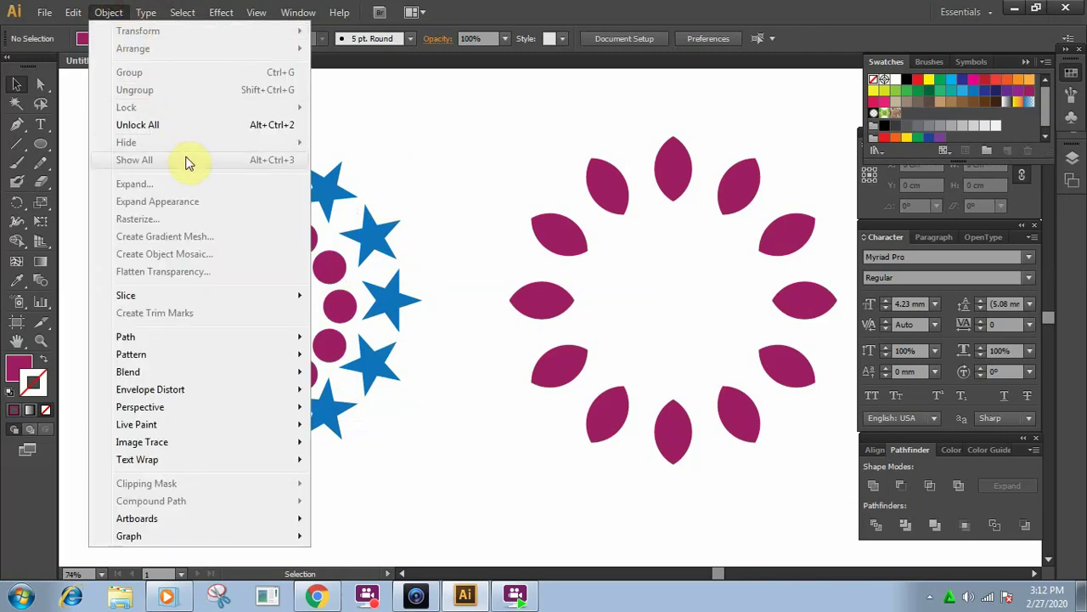
{"action": "left_click", "coordinate": [190, 125]}
{"action": "left_click", "coordinate": [365, 127]}
{"action": "left_click_drag", "start_coordinate": [184, 120], "coordinate": [389, 438]}
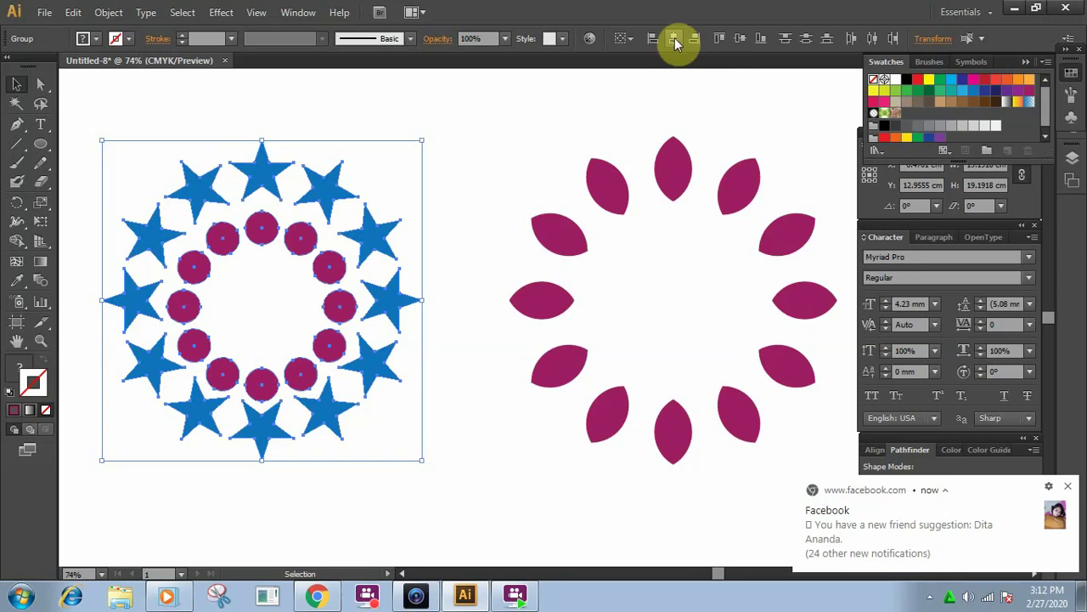
{"action": "left_click", "coordinate": [741, 39]}
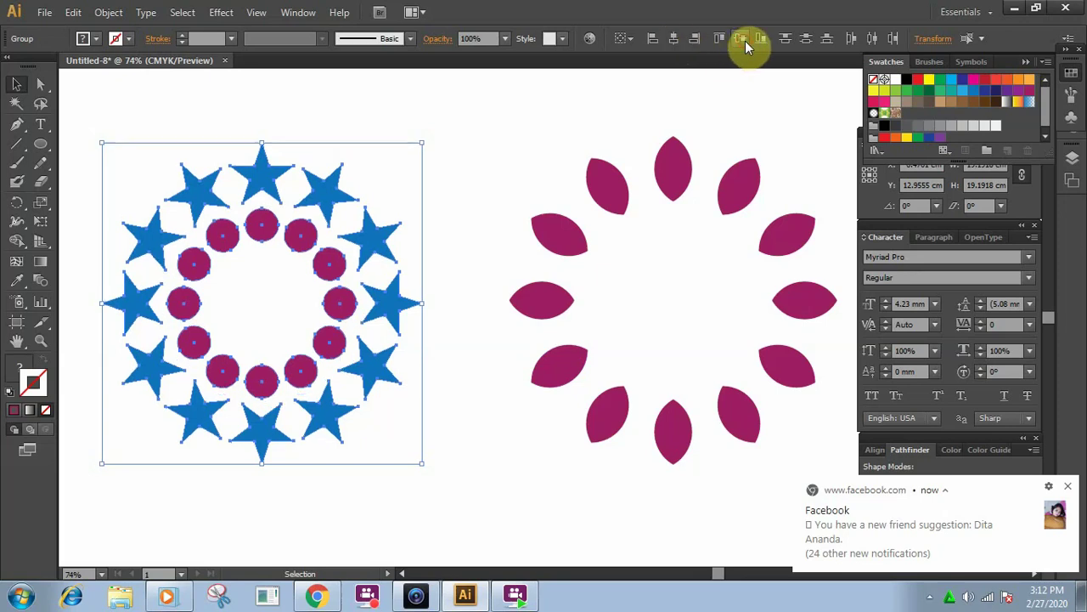
{"action": "left_click", "coordinate": [523, 180]}
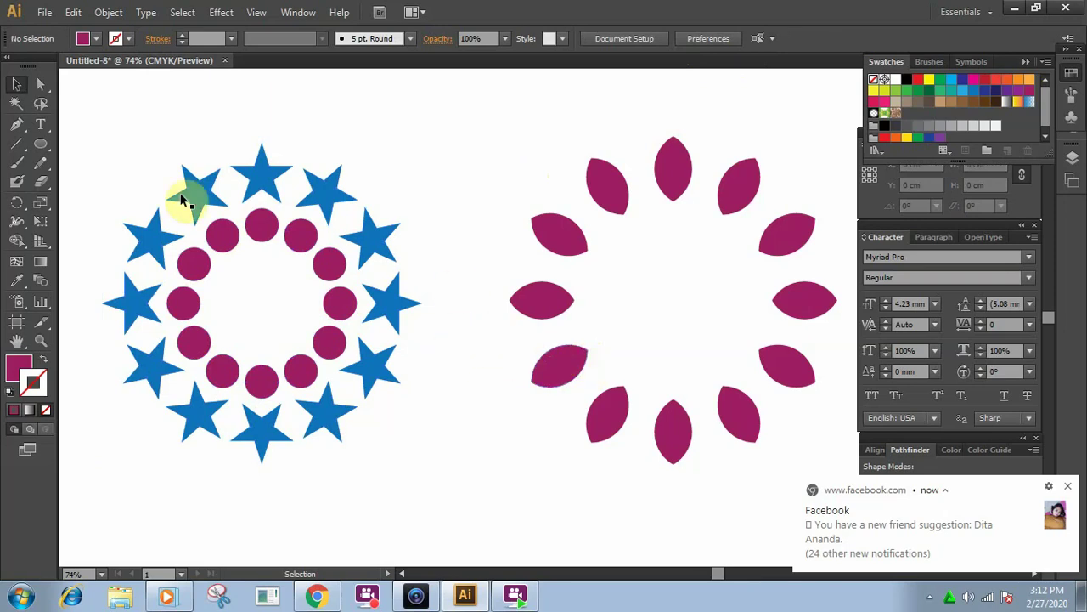
Group the star ring and the small-circle ring into one object.
{"action": "left_click_drag", "start_coordinate": [102, 141], "coordinate": [355, 459]}
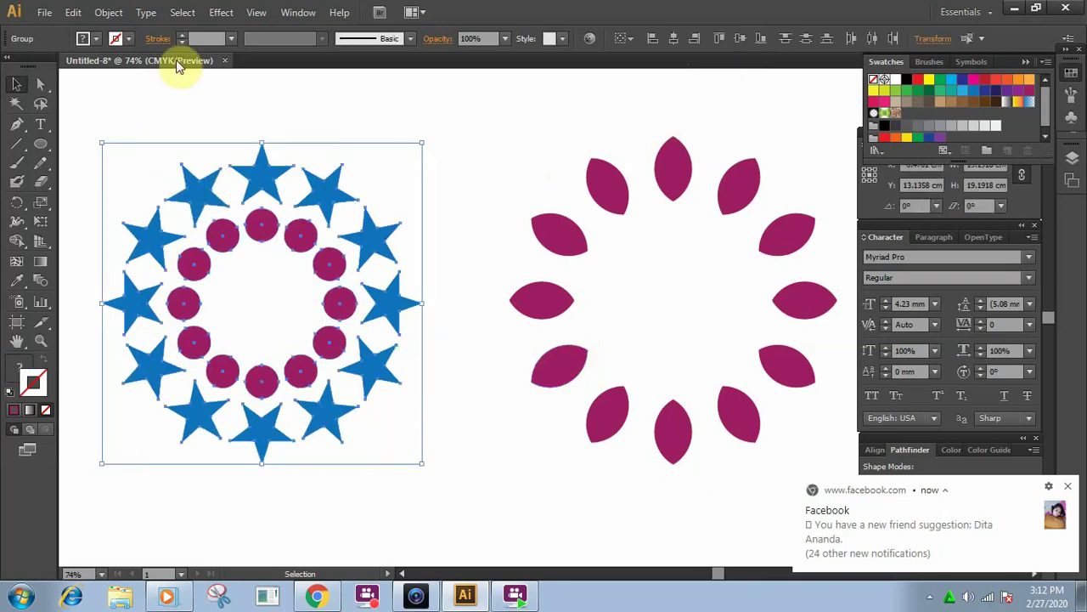
{"action": "left_click", "coordinate": [109, 13]}
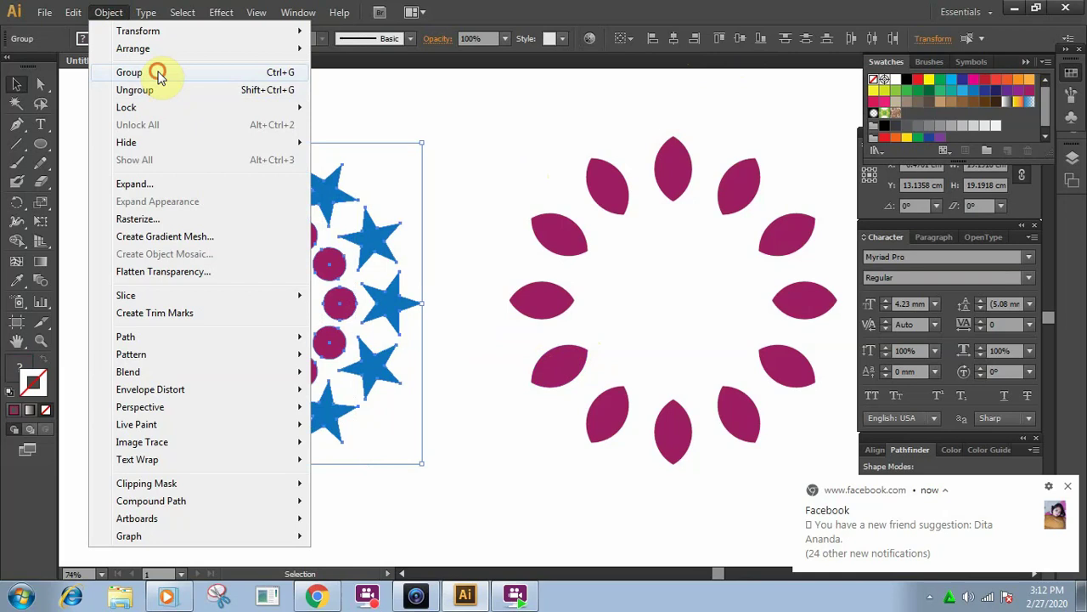
{"action": "left_click", "coordinate": [160, 75]}
{"action": "left_click", "coordinate": [507, 152]}
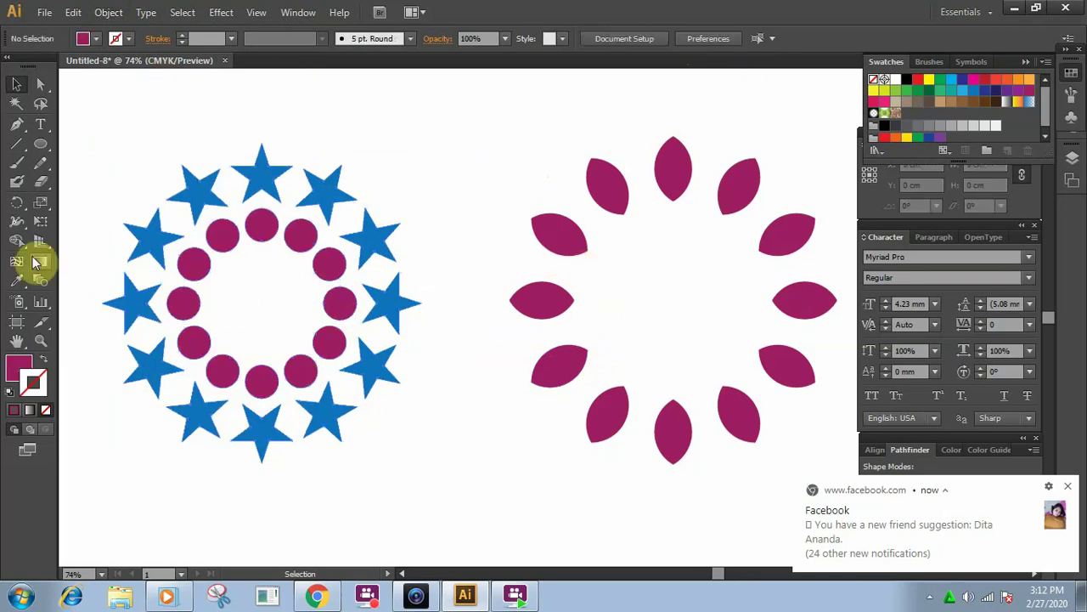
Draw a circle about 7.37 cm wide in the middle of the leaf ring with a magenta outline and no fill.
{"action": "left_click", "coordinate": [44, 144]}
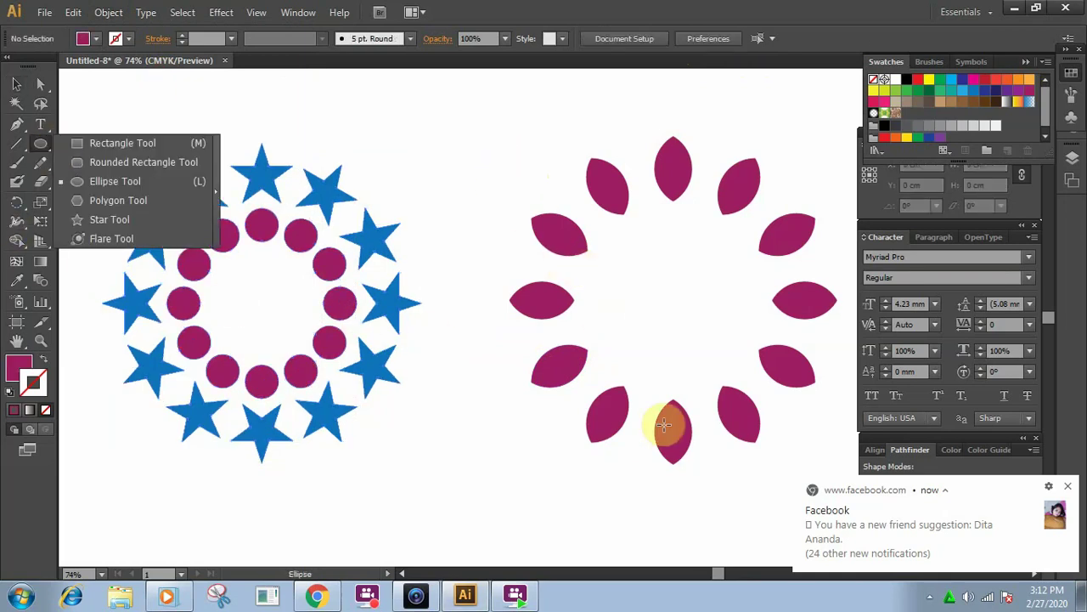
{"action": "left_click", "coordinate": [130, 177]}
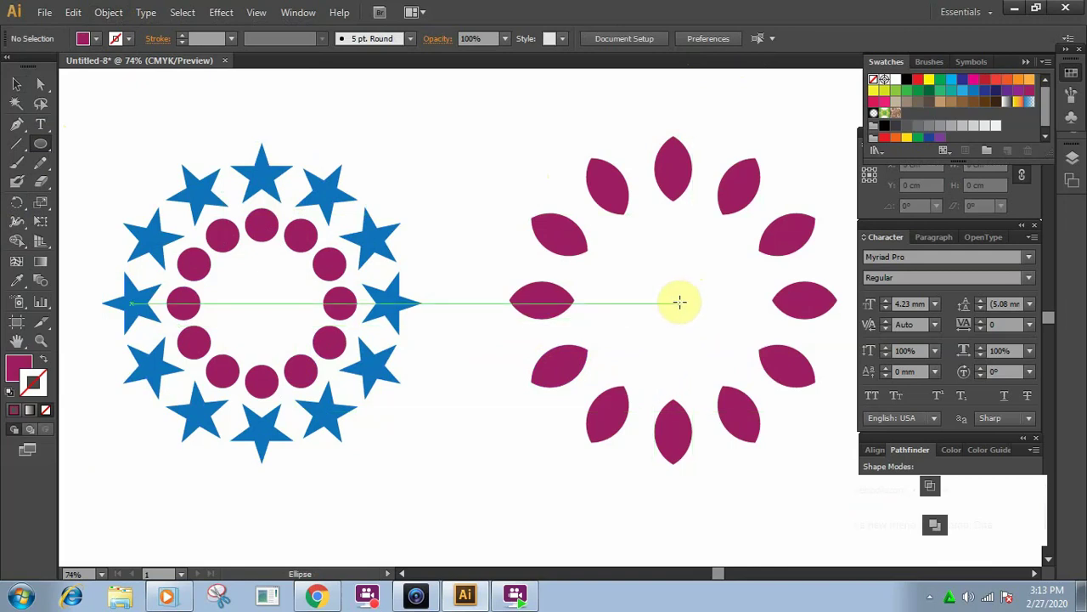
{"action": "left_click_drag", "start_coordinate": [680, 302], "coordinate": [622, 243]}
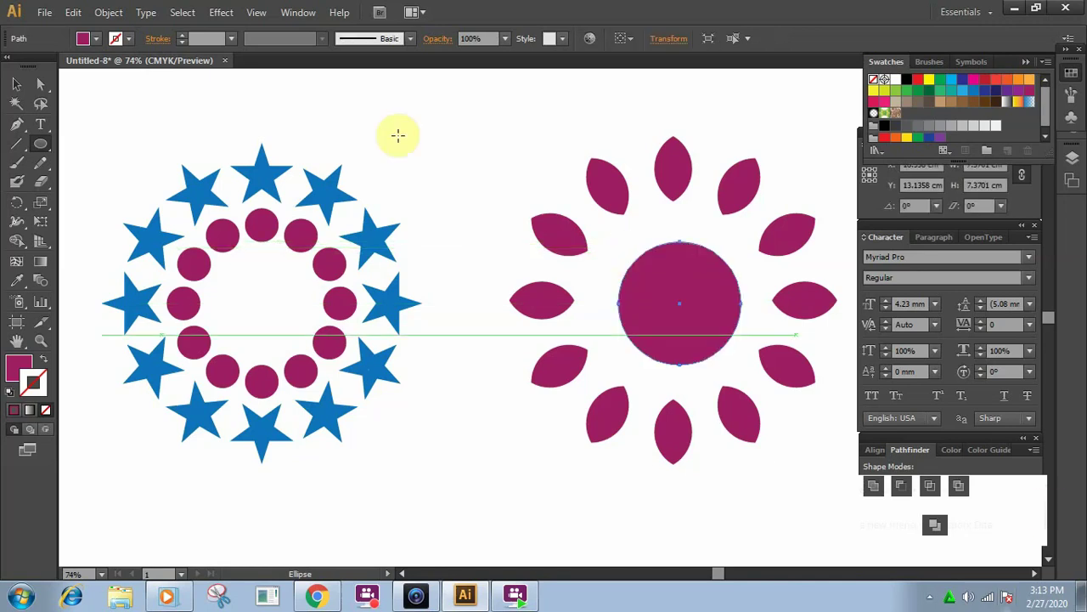
{"action": "left_click", "coordinate": [45, 362]}
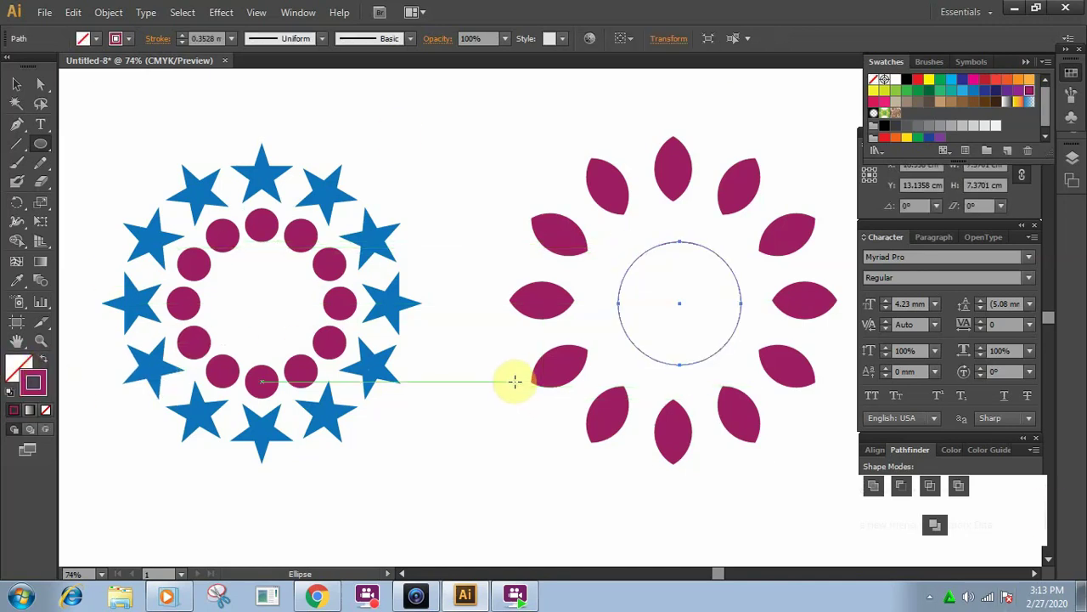
{"action": "left_click", "coordinate": [17, 85]}
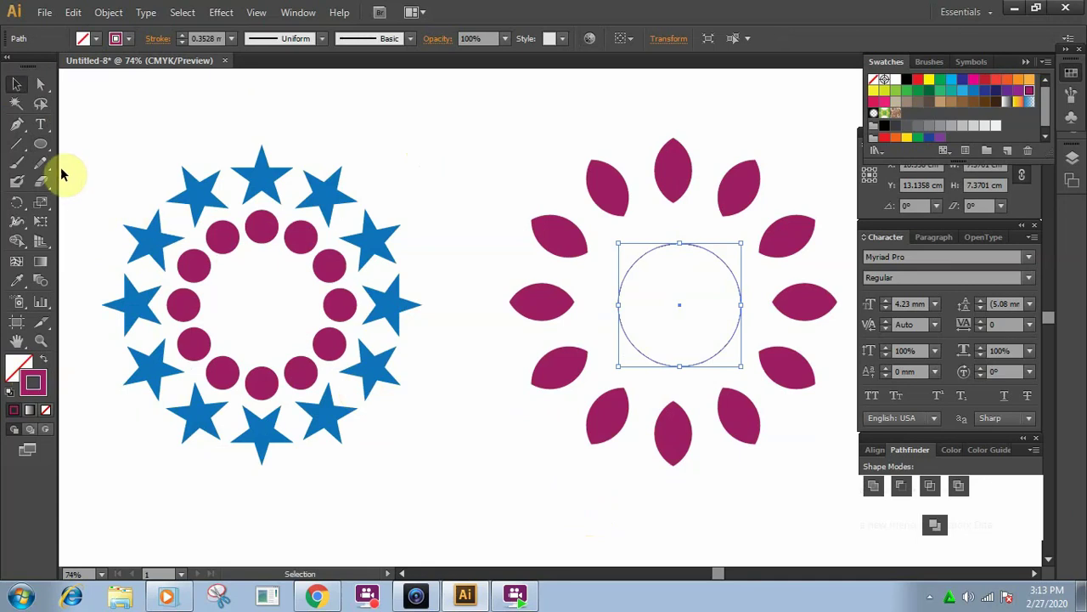
Draw a small five-pointed star about 2.09 cm high between the circle and the top leaf, with a red fill and no outline.
{"action": "left_click_drag", "start_coordinate": [41, 143], "coordinate": [126, 221]}
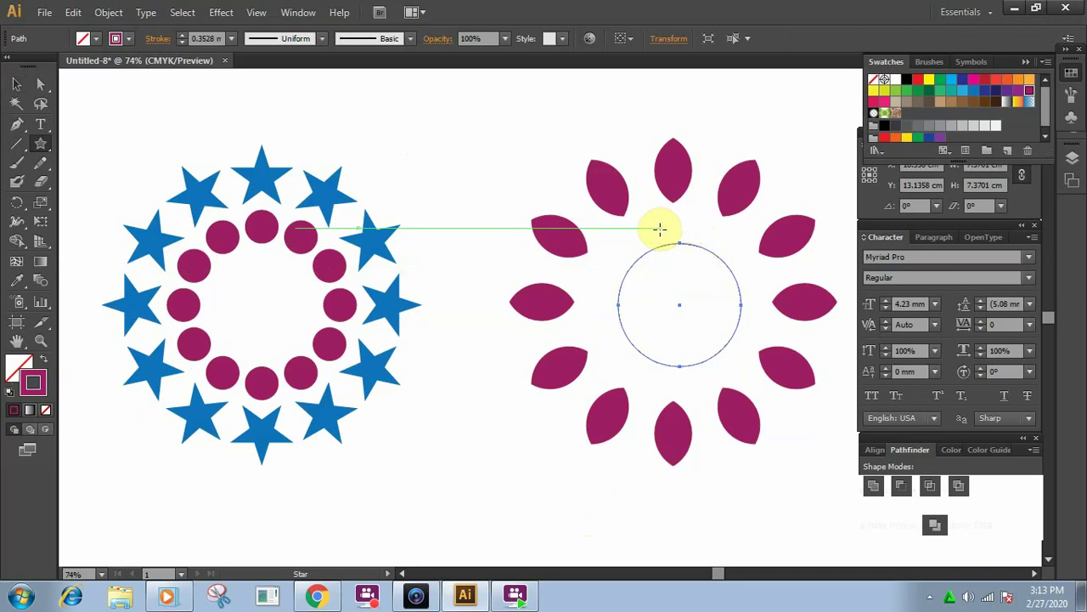
{"action": "left_click_drag", "start_coordinate": [665, 218], "coordinate": [682, 233]}
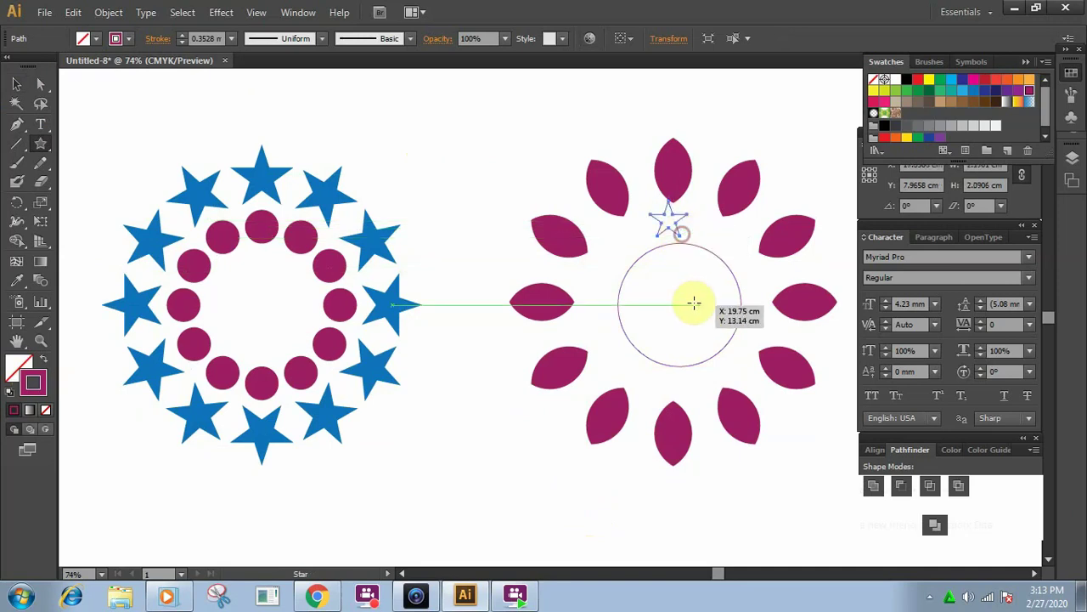
{"action": "left_click", "coordinate": [999, 83]}
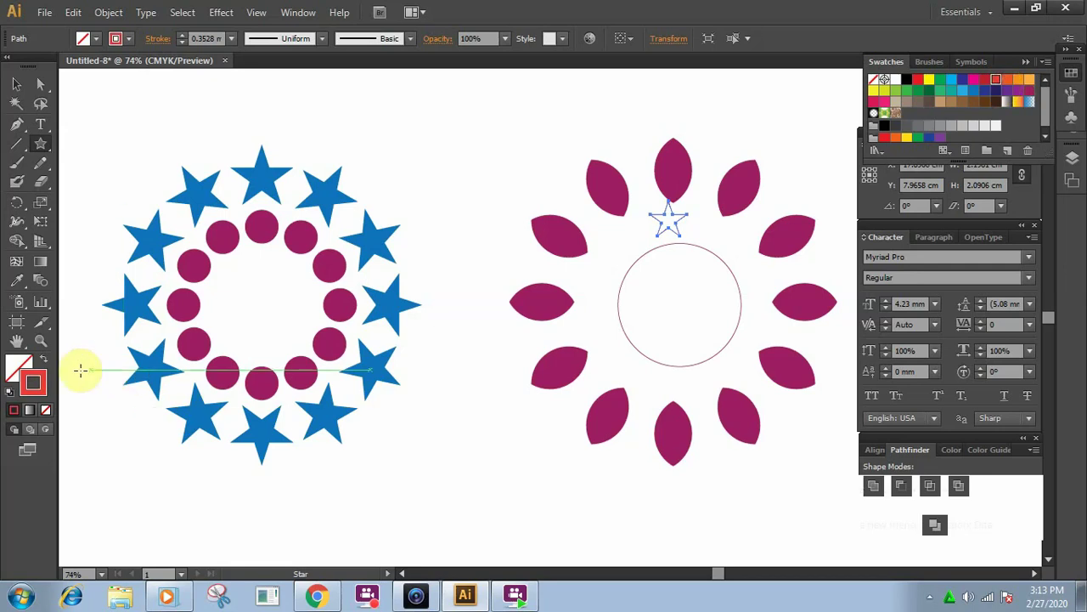
{"action": "left_click", "coordinate": [49, 359]}
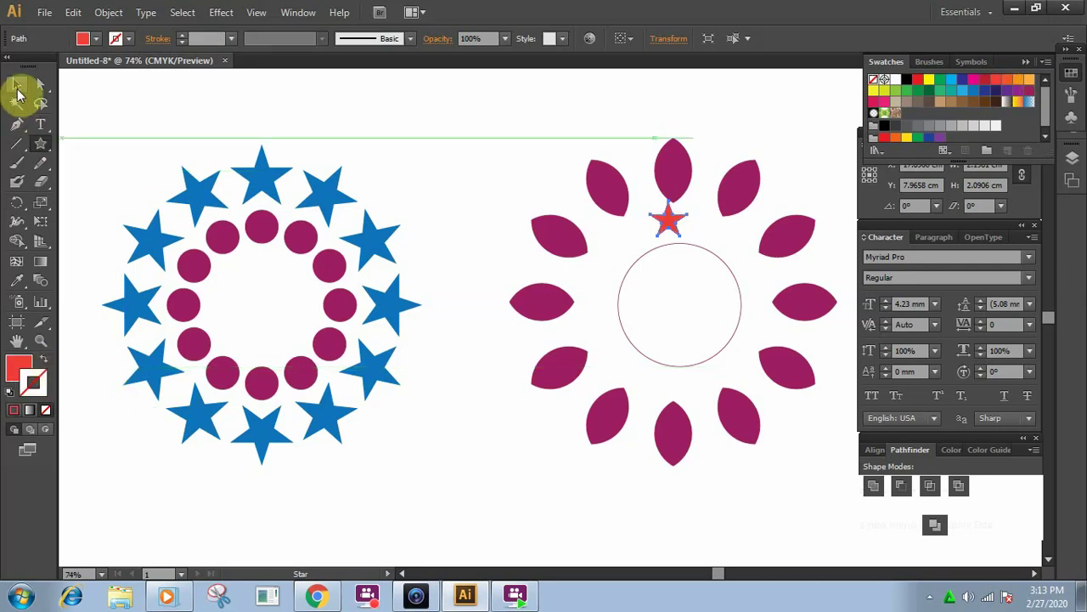
Move the red star onto the top of the guide circle so it is centered on the circle's vertical axis.
{"action": "left_click", "coordinate": [16, 83]}
{"action": "left_click", "coordinate": [705, 308]}
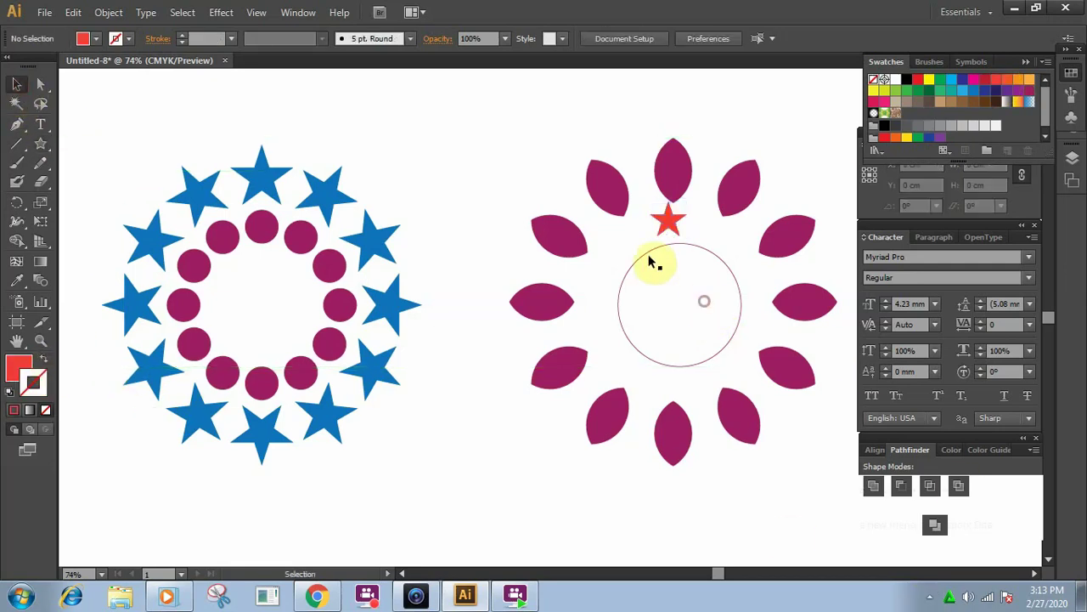
{"action": "left_click_drag", "start_coordinate": [667, 224], "coordinate": [691, 240]}
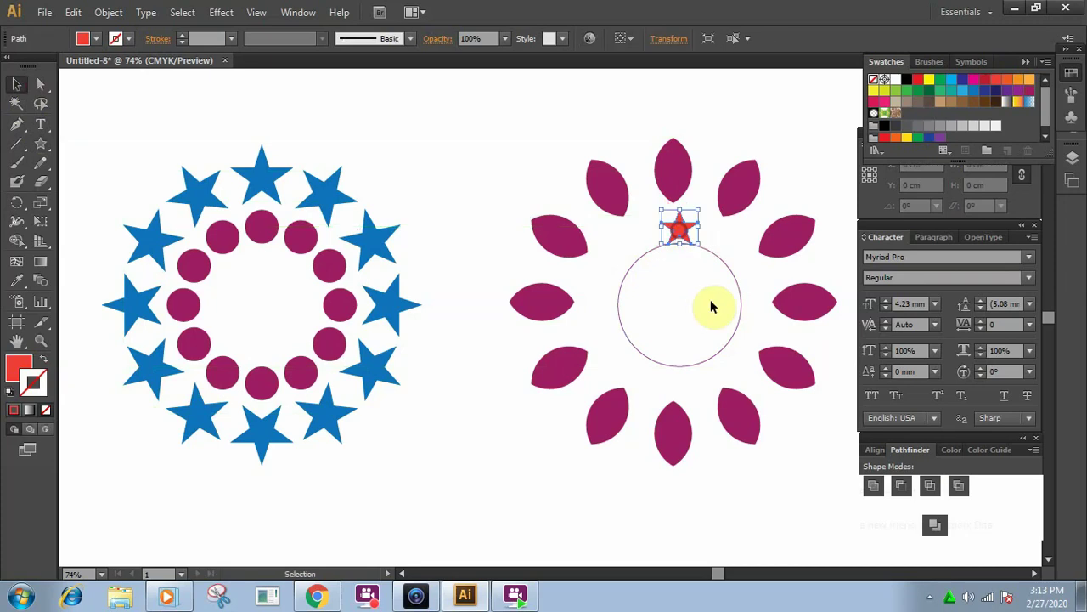
{"action": "left_click", "coordinate": [711, 303]}
{"action": "left_click", "coordinate": [679, 231], "text": "shift"}
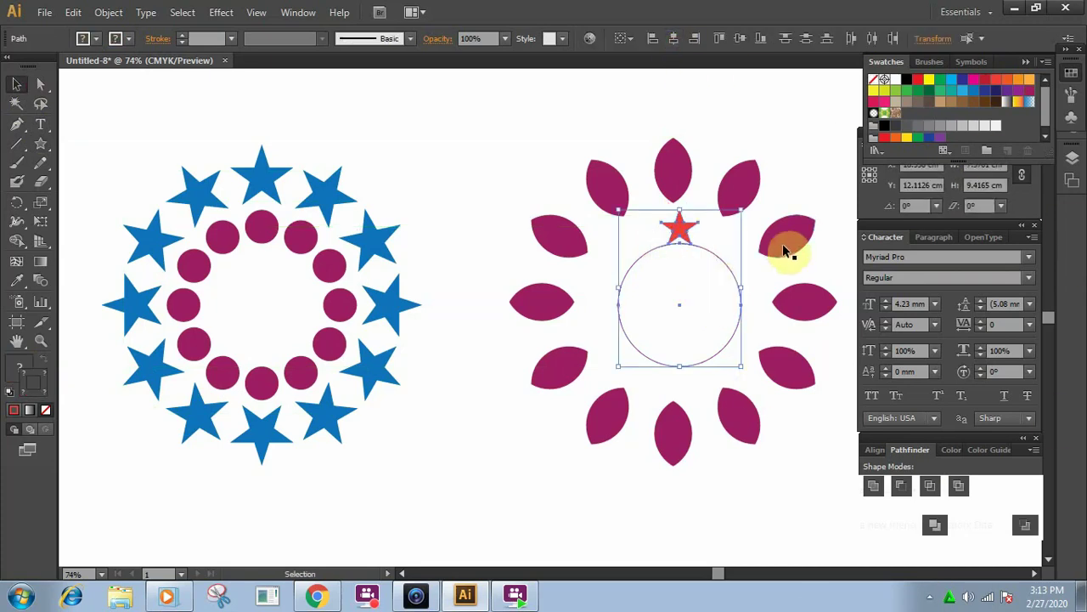
{"action": "left_click", "coordinate": [791, 184]}
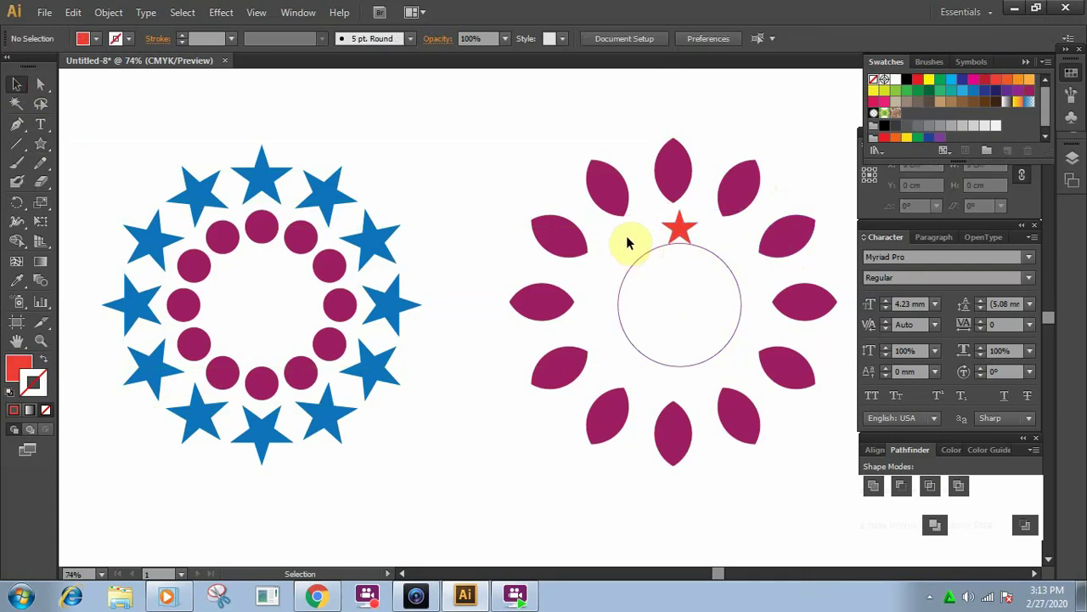
Make a copy of the red star and guide circle rotated 30° around the circle's center.
{"action": "left_click_drag", "start_coordinate": [630, 235], "coordinate": [697, 278]}
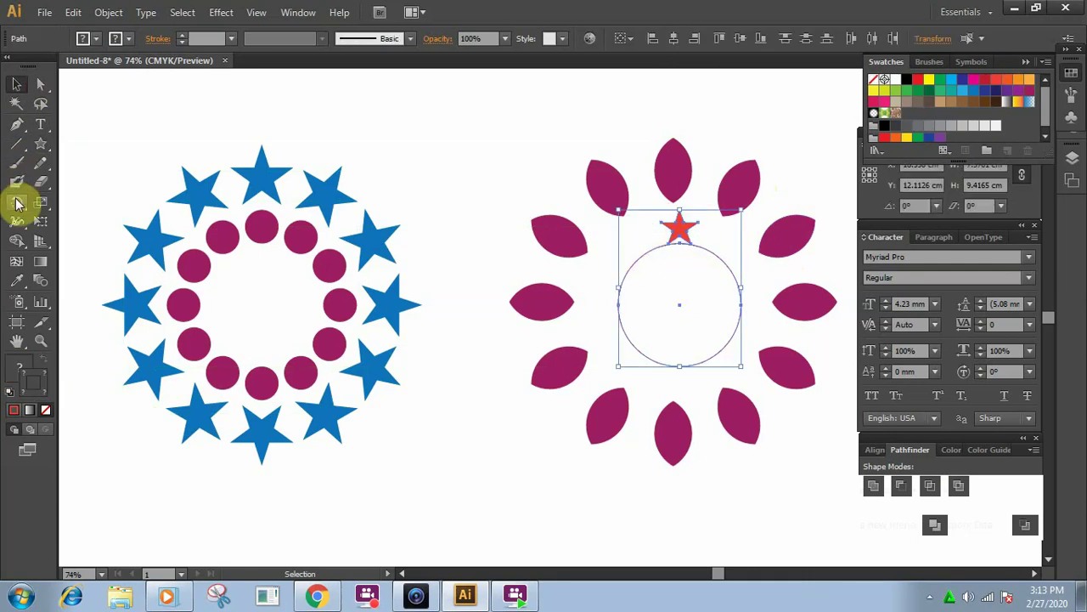
{"action": "left_click_drag", "start_coordinate": [17, 201], "coordinate": [109, 204]}
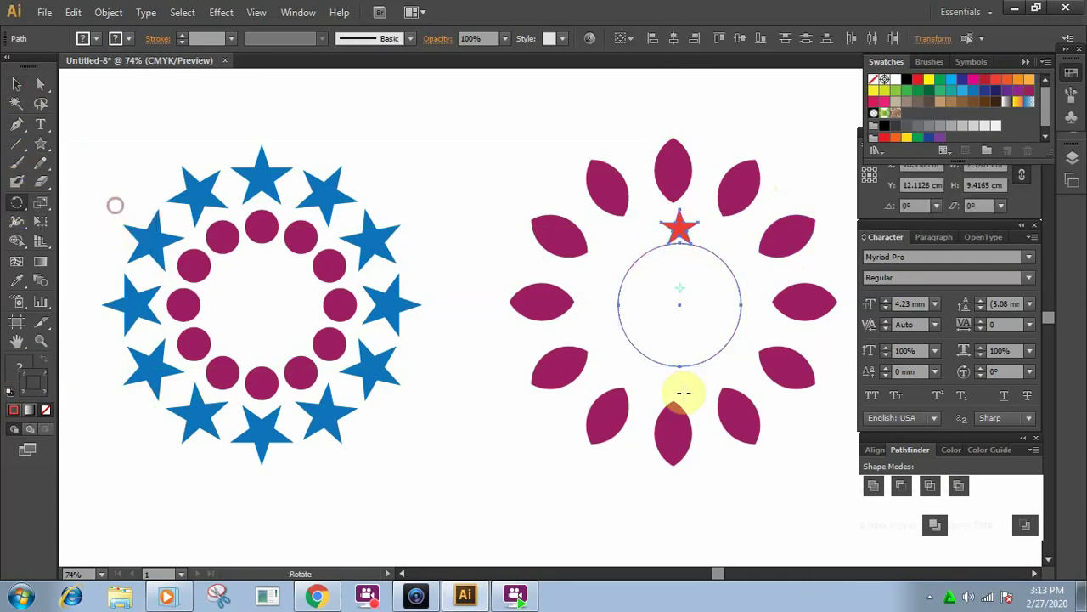
{"action": "left_click", "coordinate": [678, 304], "text": "alt"}
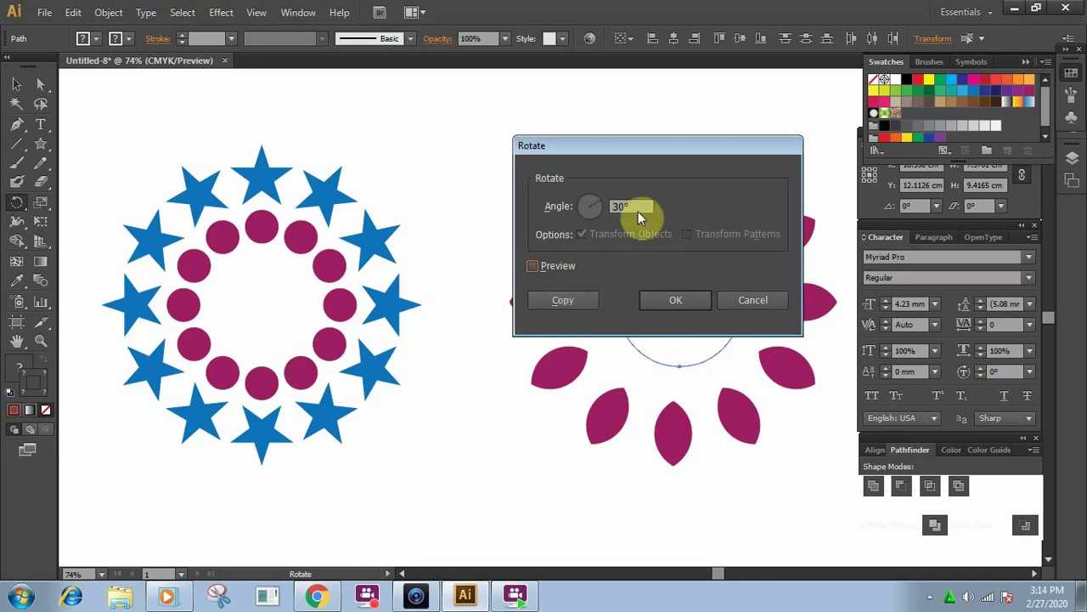
{"action": "left_click", "coordinate": [581, 301]}
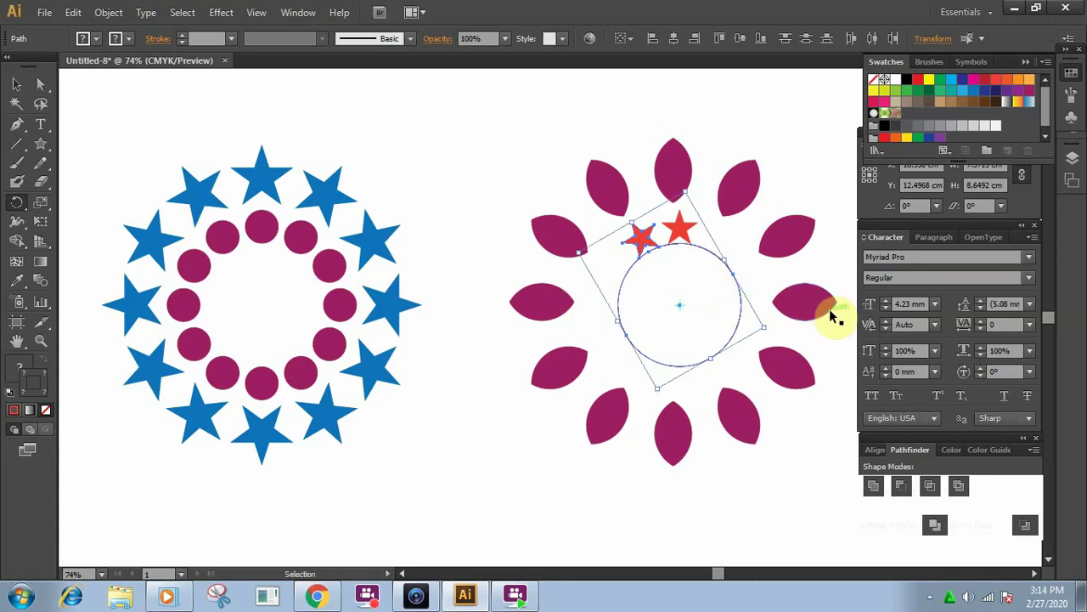
Repeat the rotated copy ten times to complete a ring of twelve red stars around the circle.
{"action": "key", "text": "ctrl+d"}
{"action": "key", "text": "ctrl+d"}
{"action": "key", "text": "ctrl+d"}
{"action": "key", "text": "ctrl+d"}
{"action": "key", "text": "ctrl+d"}
{"action": "key", "text": "ctrl+d"}
{"action": "key", "text": "ctrl+d"}
{"action": "key", "text": "ctrl+d"}
{"action": "key", "text": "ctrl+d"}
{"action": "key", "text": "ctrl+d"}
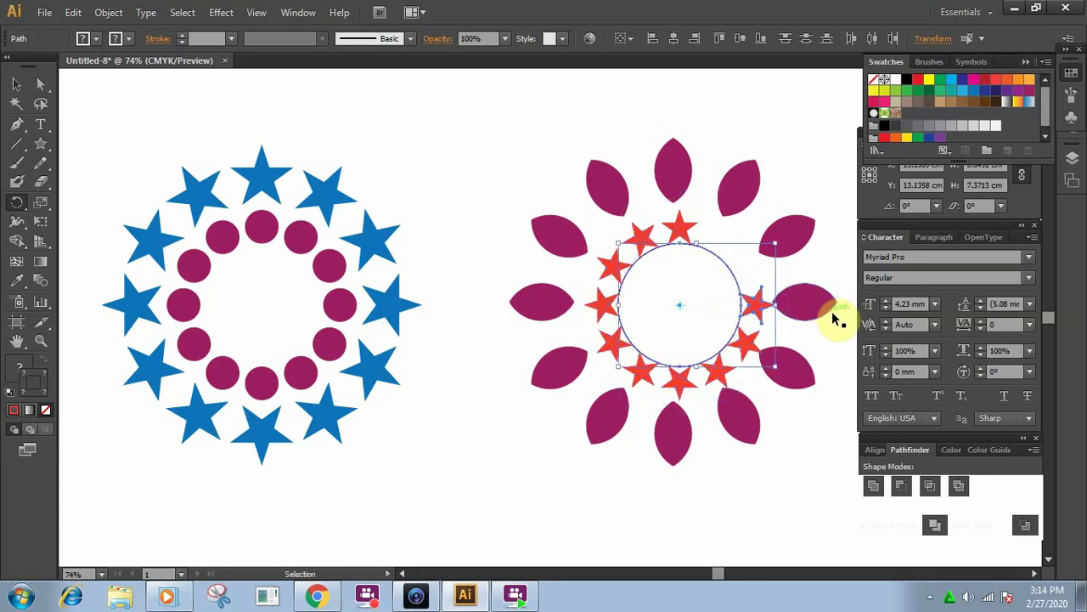
{"action": "left_click", "coordinate": [16, 83]}
{"action": "left_click", "coordinate": [498, 91]}
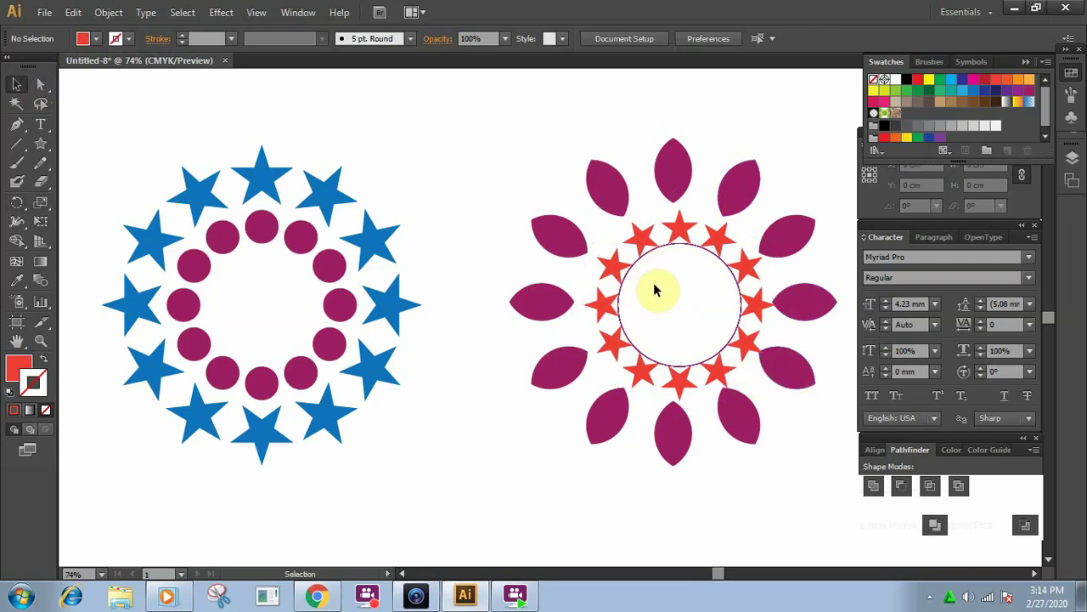
Select all the stacked guide circles inside the red star ring and delete them.
{"action": "key", "text": "z"}
{"action": "left_click", "coordinate": [686, 294]}
{"action": "left_click", "coordinate": [553, 294]}
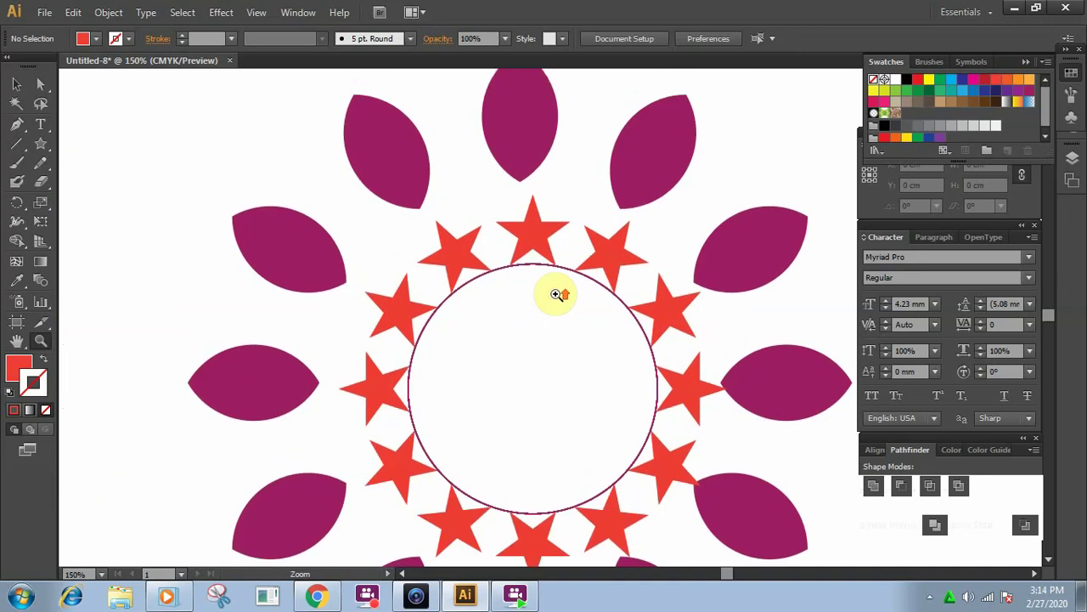
{"action": "left_click", "coordinate": [17, 85]}
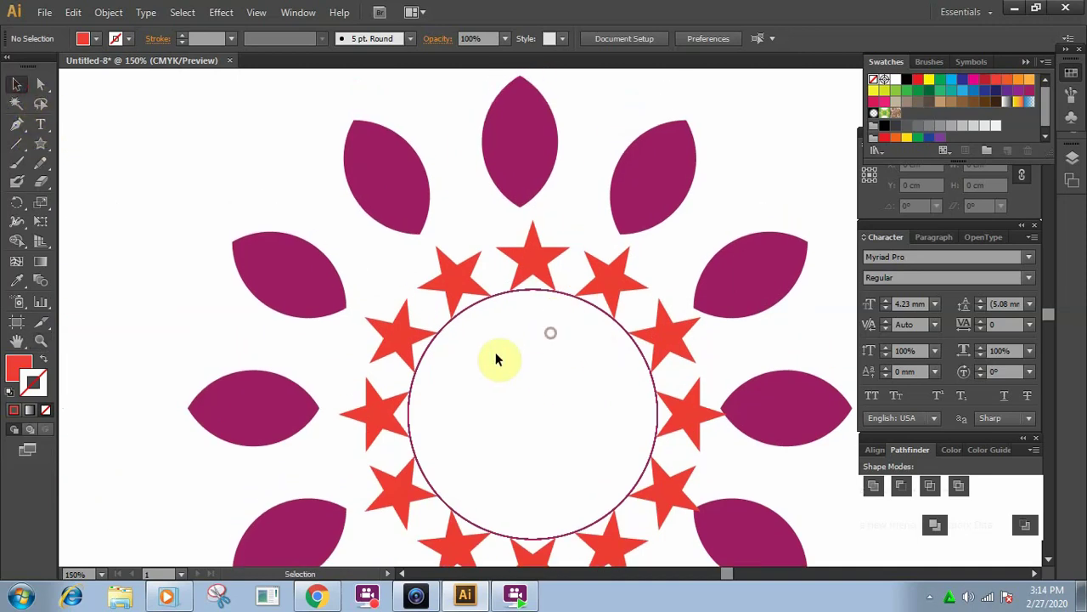
{"action": "left_click", "coordinate": [481, 304]}
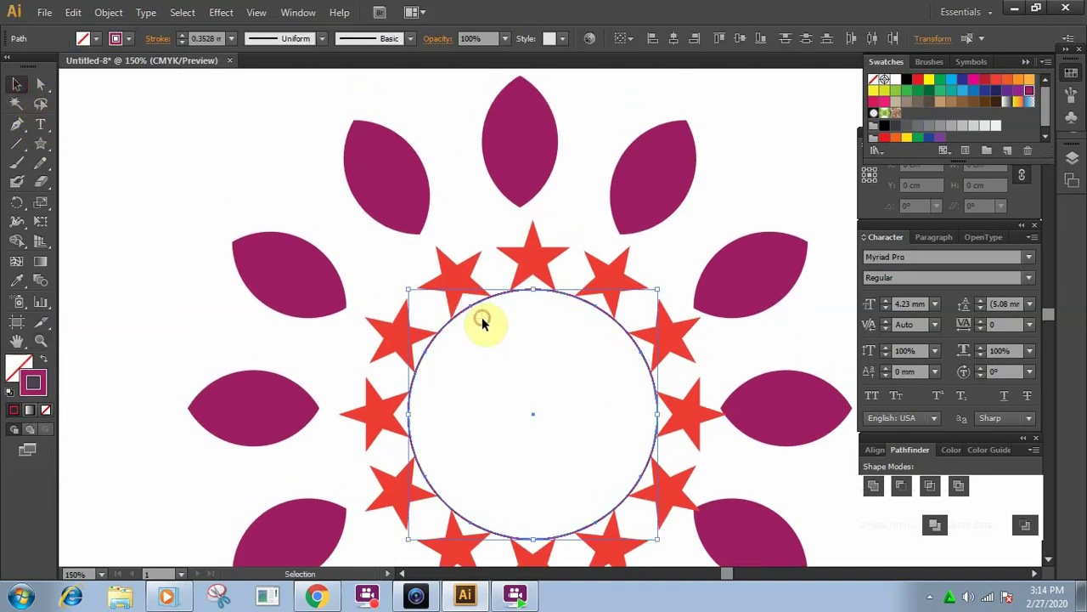
{"action": "key", "text": "Delete"}
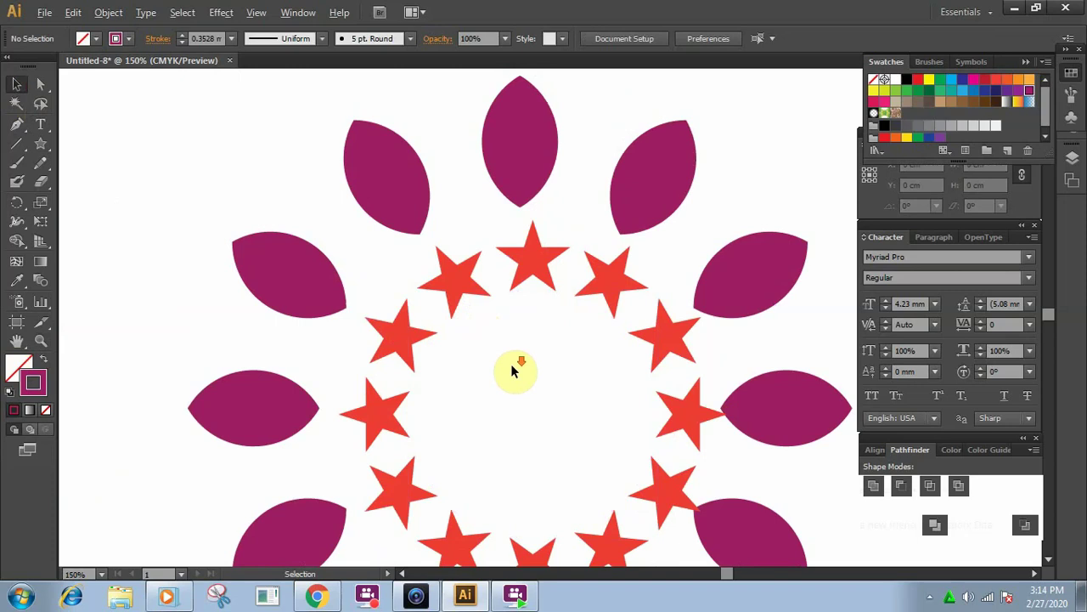
Lock the magenta leaf ring so that the stars inside it can be selected separately.
{"action": "scroll", "coordinate": [512, 369], "scroll_direction": "down", "scroll_amount": 2}
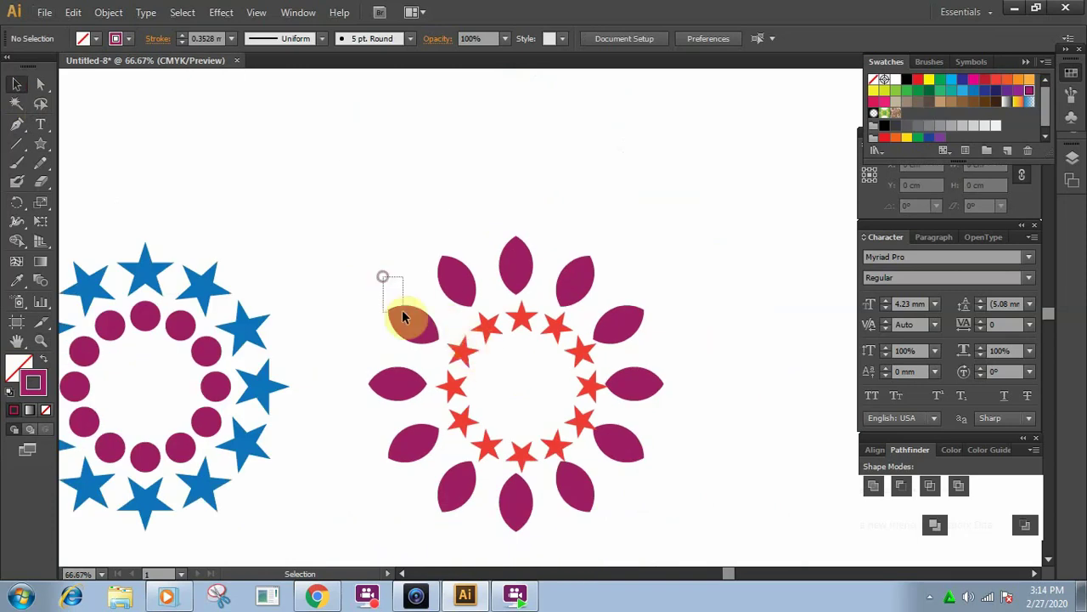
{"action": "left_click_drag", "start_coordinate": [402, 311], "coordinate": [406, 312]}
{"action": "left_click", "coordinate": [534, 311]}
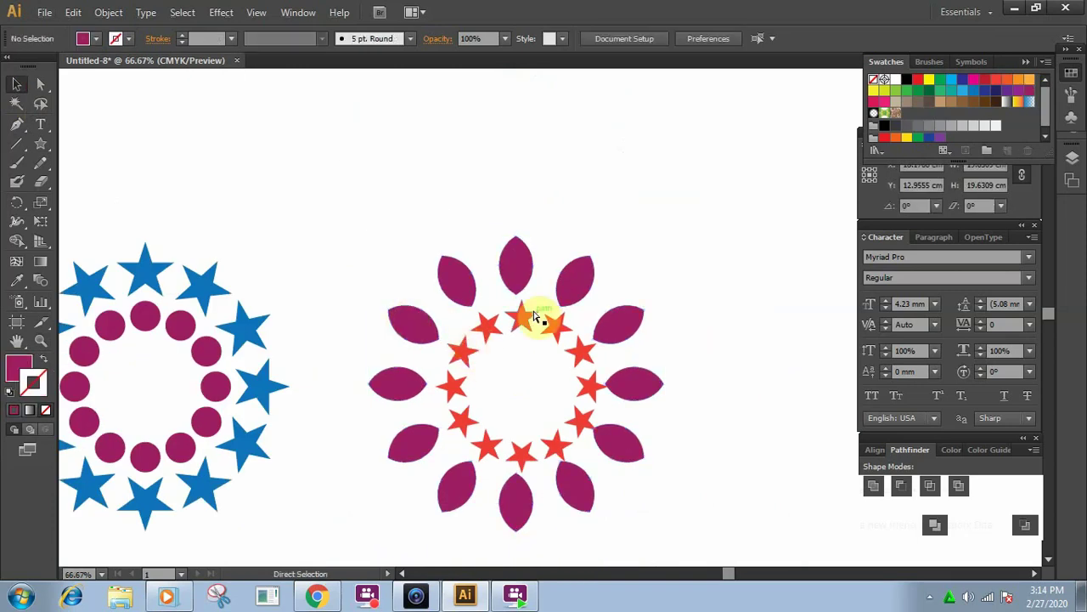
Group the twelve red stars together.
{"action": "left_click_drag", "start_coordinate": [451, 298], "coordinate": [661, 497]}
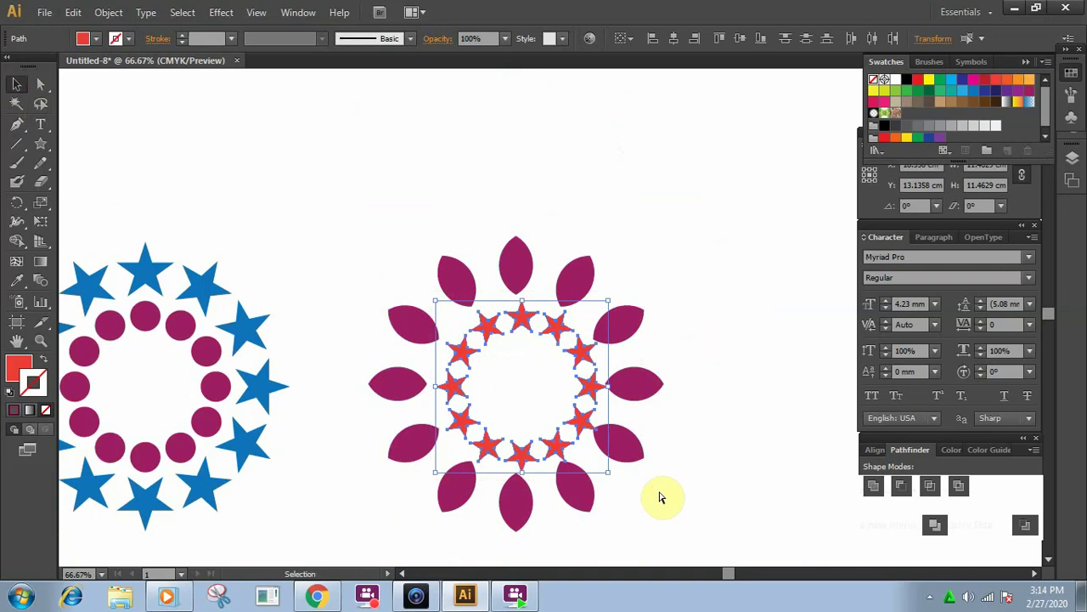
{"action": "key", "text": "ctrl+g"}
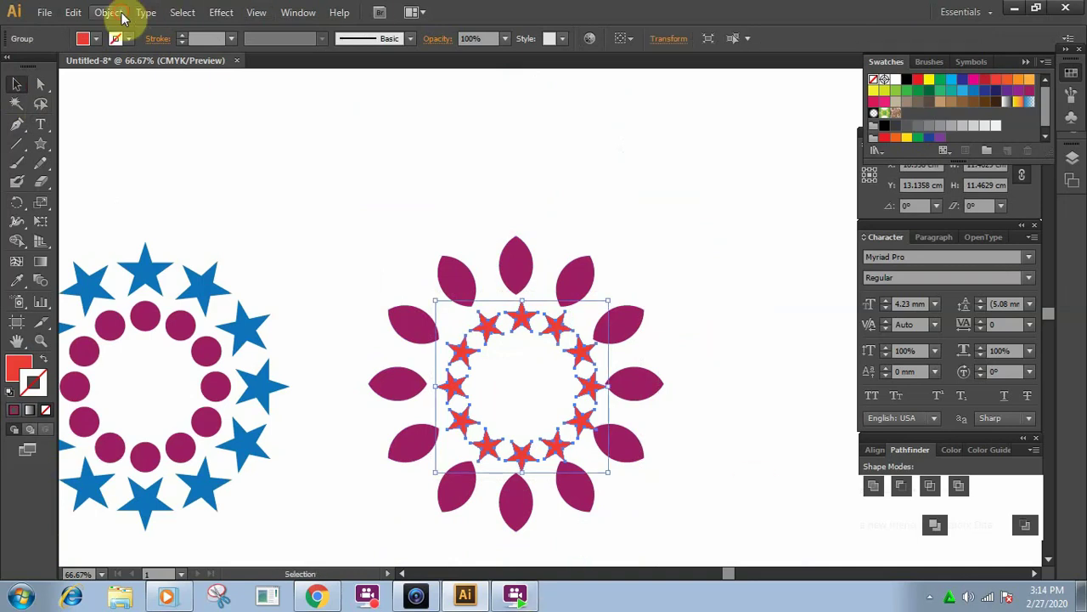
{"action": "left_click", "coordinate": [122, 17]}
{"action": "left_click", "coordinate": [158, 76]}
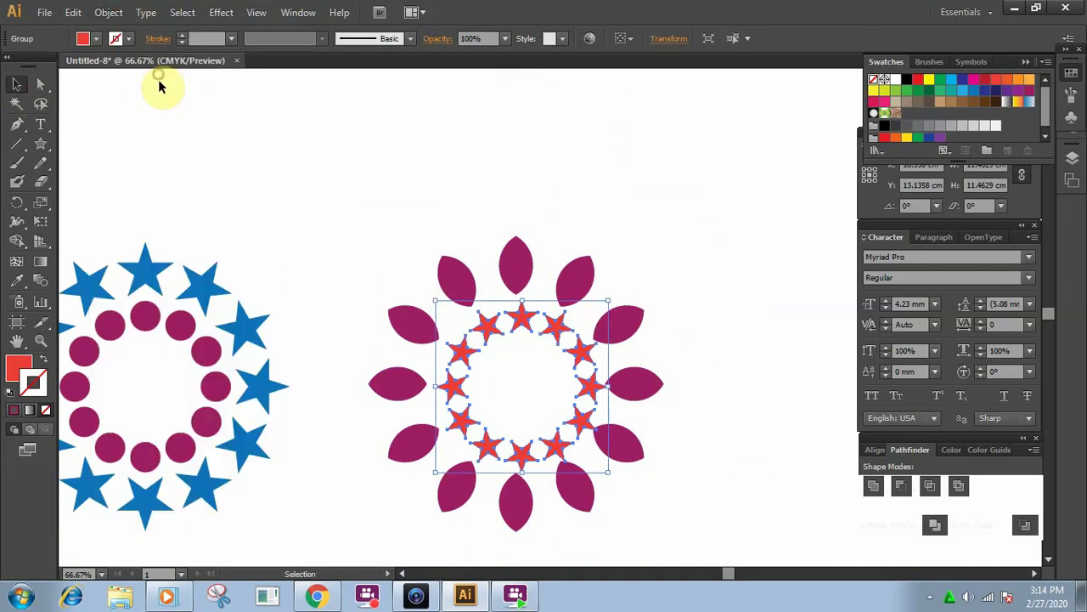
{"action": "left_click", "coordinate": [717, 227]}
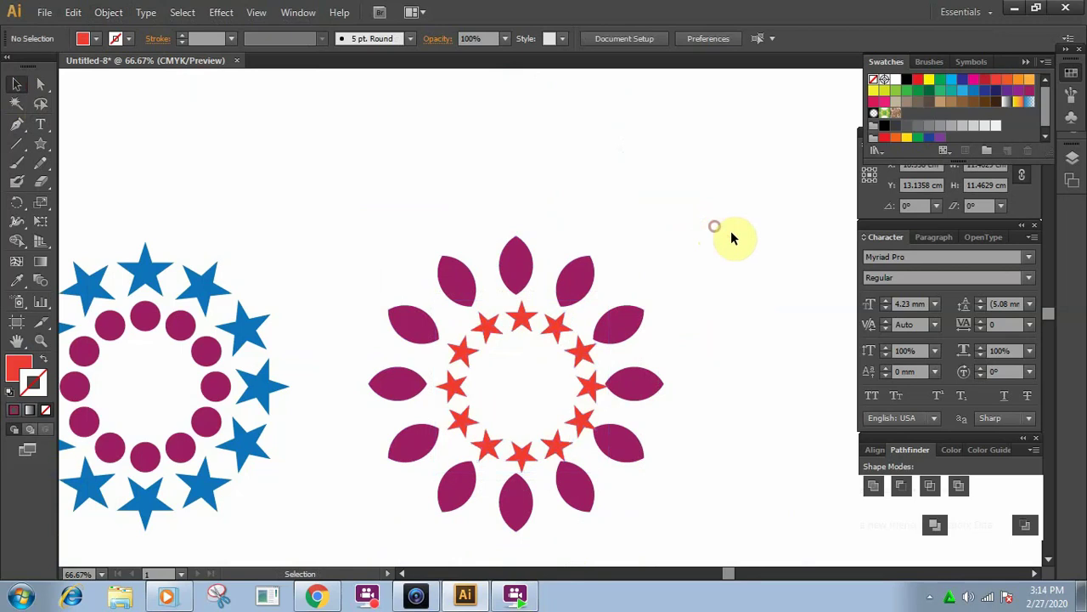
Unlock the leaf ring and align it with the red star group on their horizontal and vertical centers.
{"action": "left_click", "coordinate": [120, 19]}
{"action": "left_click", "coordinate": [209, 126]}
{"action": "left_click", "coordinate": [544, 160]}
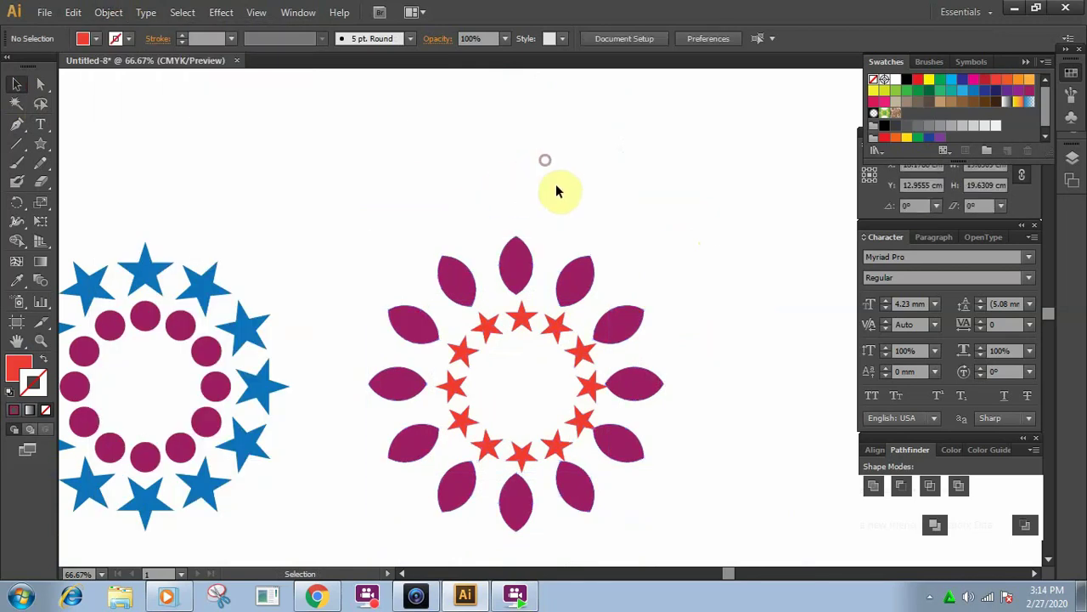
{"action": "left_click_drag", "start_coordinate": [396, 247], "coordinate": [729, 520]}
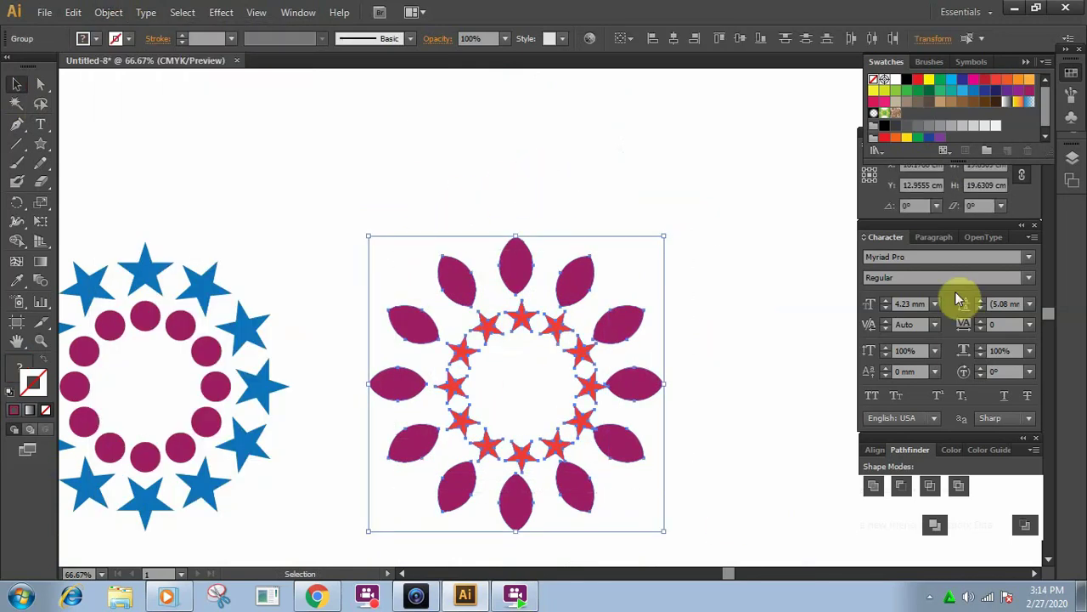
{"action": "left_click", "coordinate": [678, 39]}
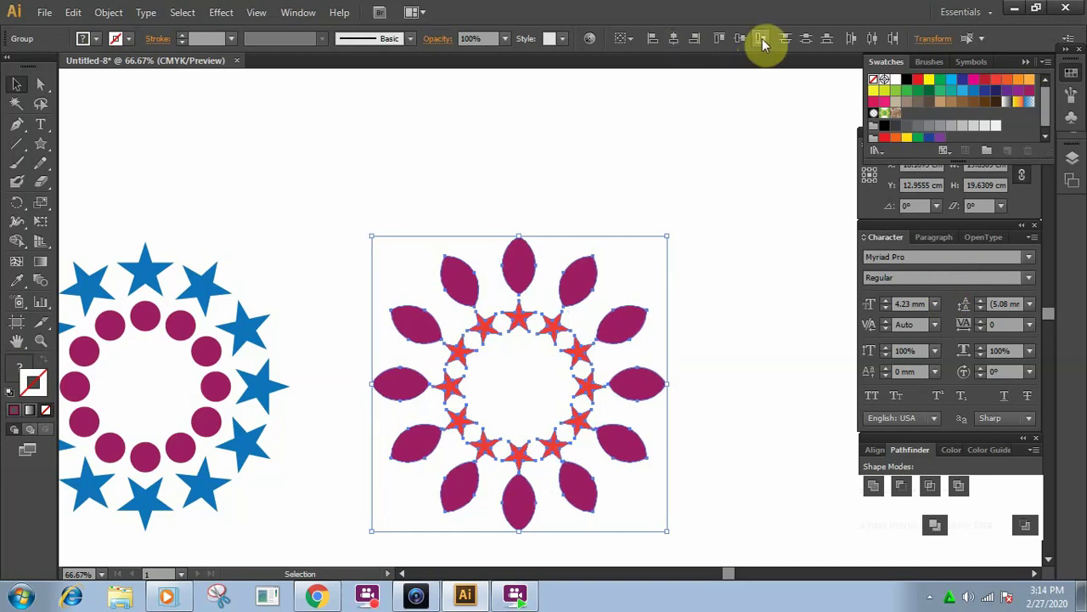
{"action": "left_click", "coordinate": [740, 38]}
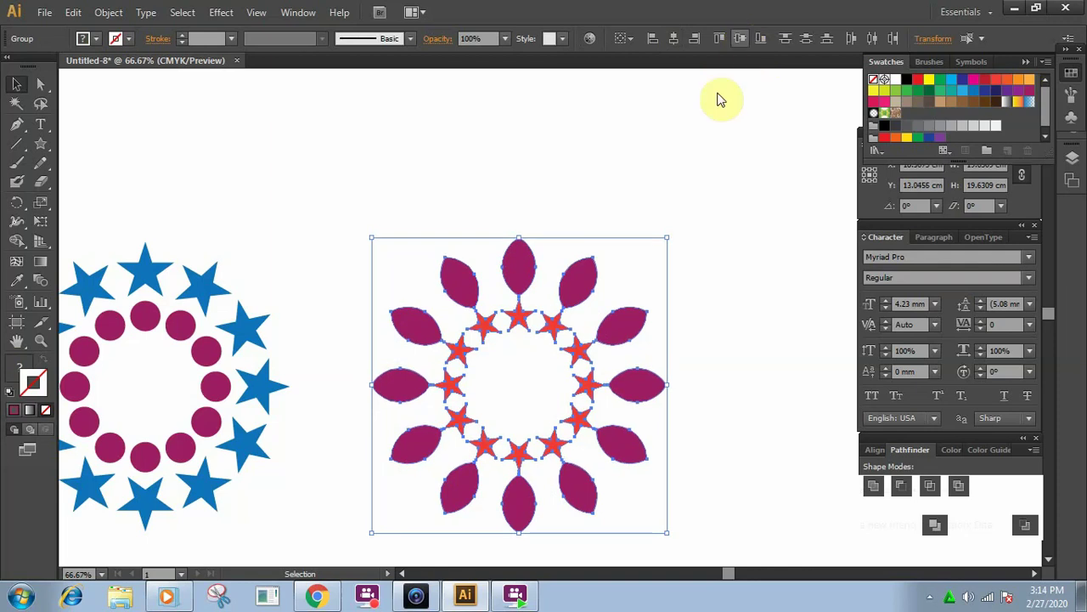
Group the leaf ring and the red star ring into one object.
{"action": "left_click", "coordinate": [651, 206]}
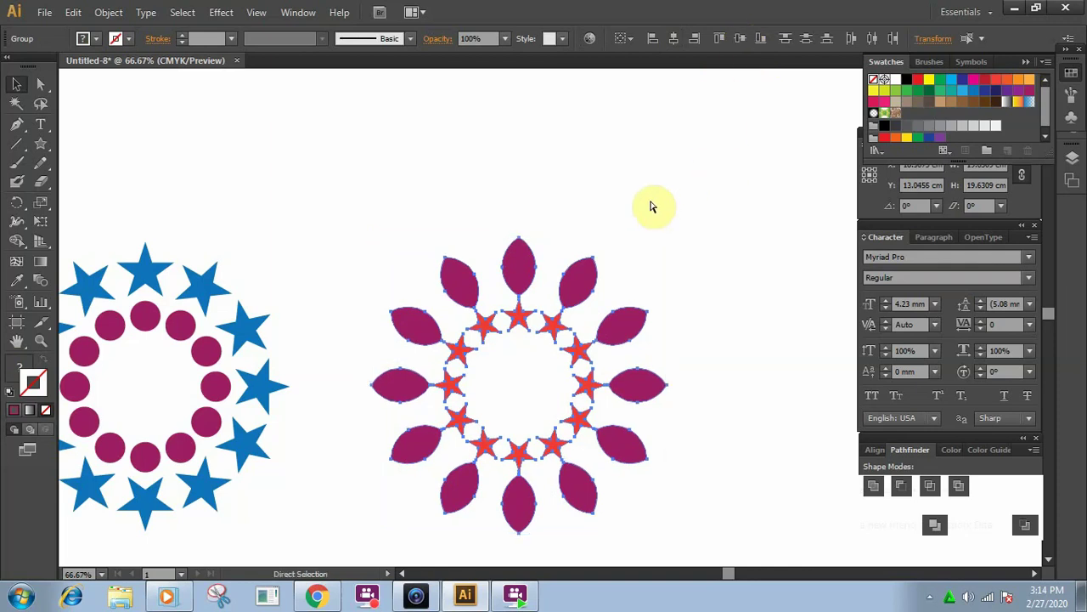
{"action": "key", "text": "ctrl+z"}
{"action": "left_click", "coordinate": [105, 13]}
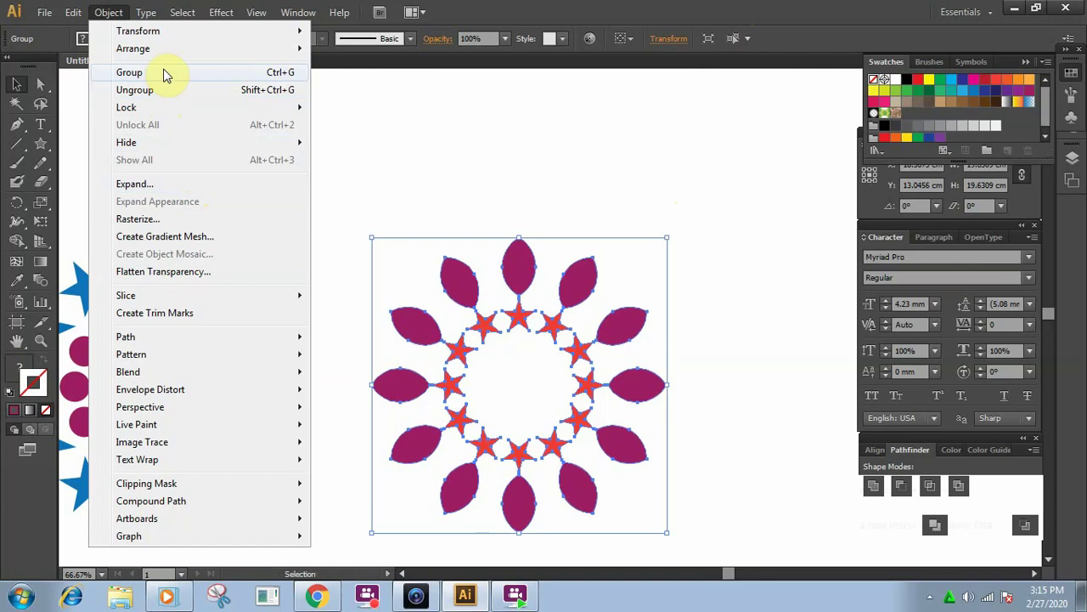
{"action": "left_click", "coordinate": [164, 75]}
{"action": "left_click", "coordinate": [458, 140]}
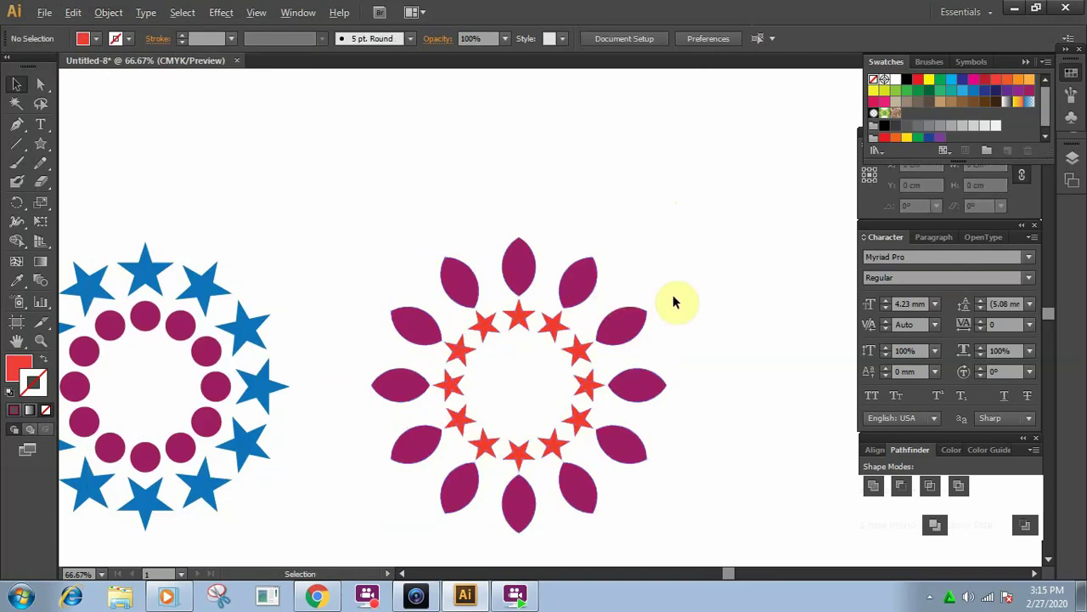
{"action": "scroll", "coordinate": [684, 298], "scroll_direction": "down", "scroll_amount": 2}
{"action": "scroll", "coordinate": [548, 259], "scroll_direction": "up", "scroll_amount": 2}
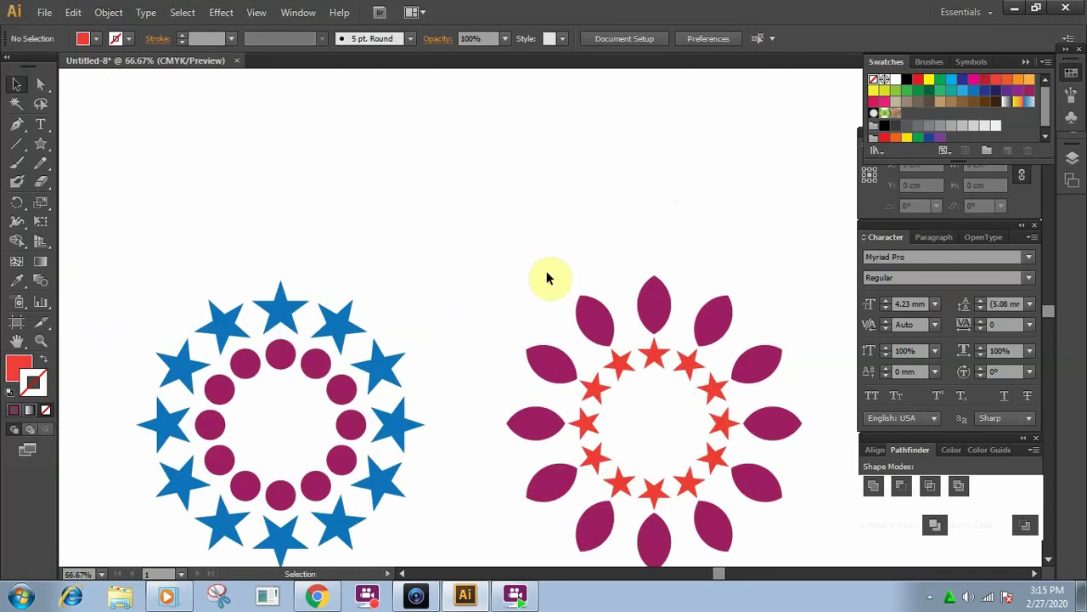
{"action": "left_click_drag", "start_coordinate": [481, 335], "coordinate": [477, 223]}
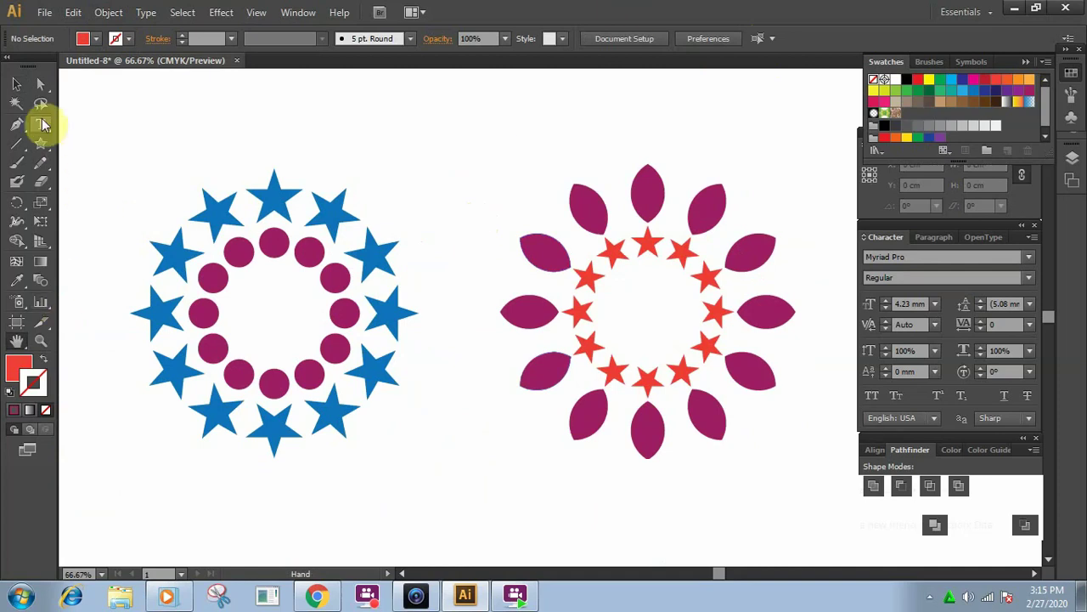
{"action": "left_click", "coordinate": [16, 84]}
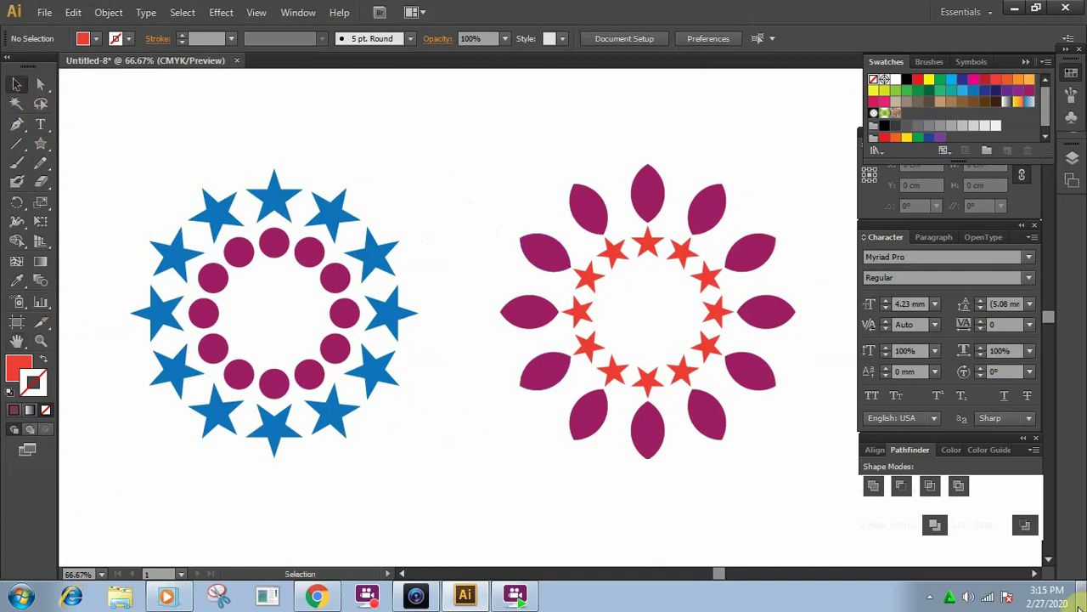